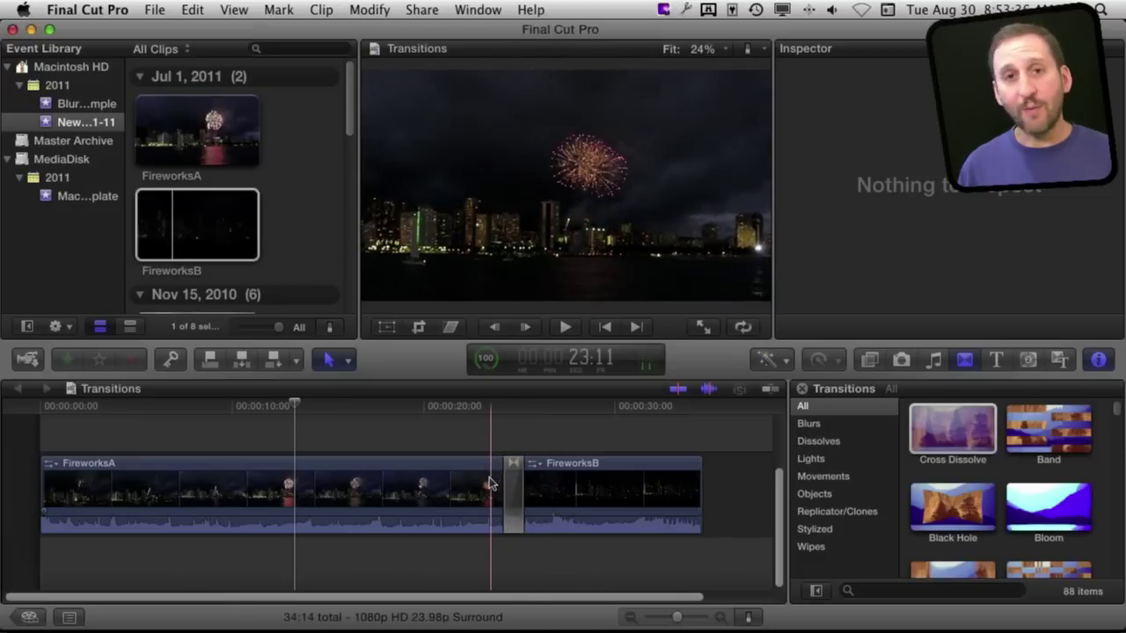
Replace the transition between FireworksA and FireworksB with the Black Hole transition.
left_click(952, 432)
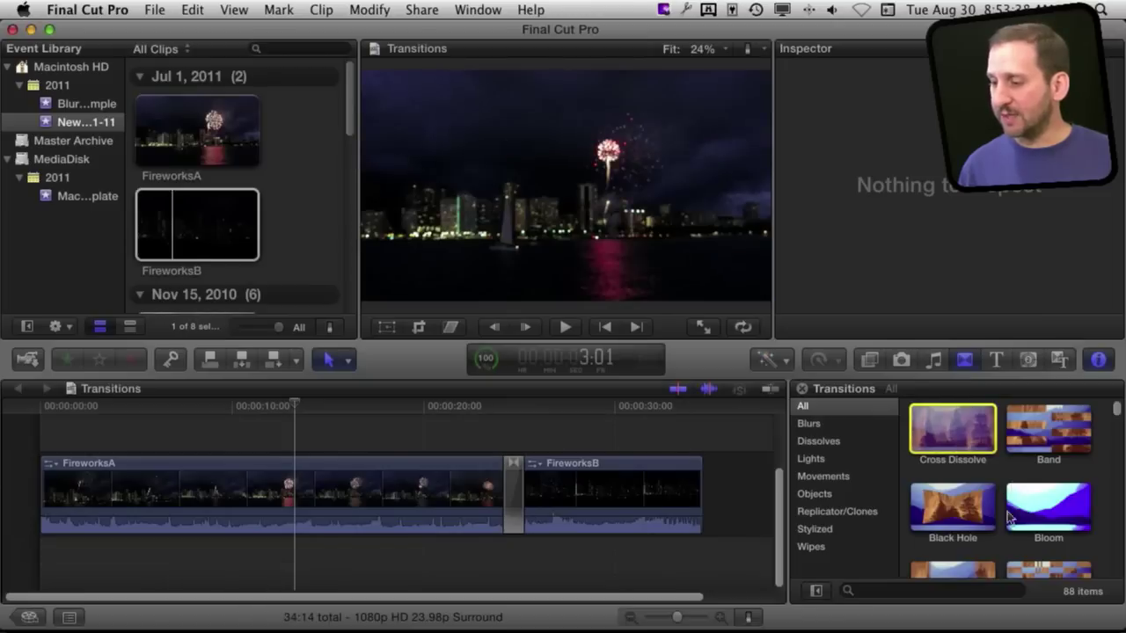
left_click_drag(950, 511, 594, 505)
left_click_drag(517, 490, 517, 490)
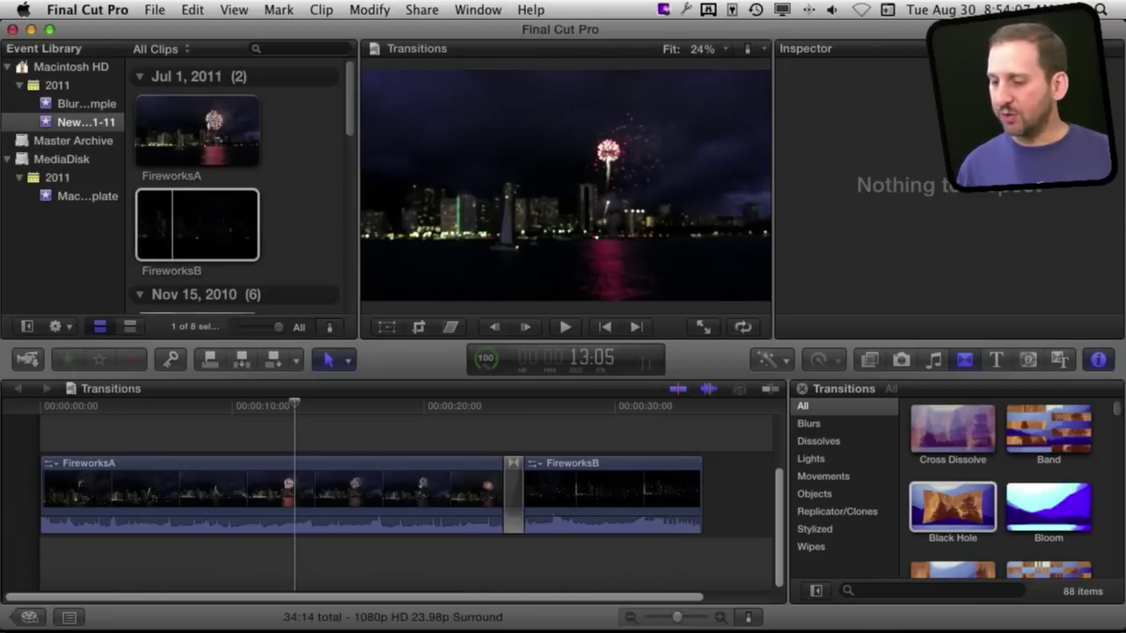
Open the Black Hole transition between FireworksA and FireworksB in the Precision Editor.
key("super+equal")
key("super+equal")
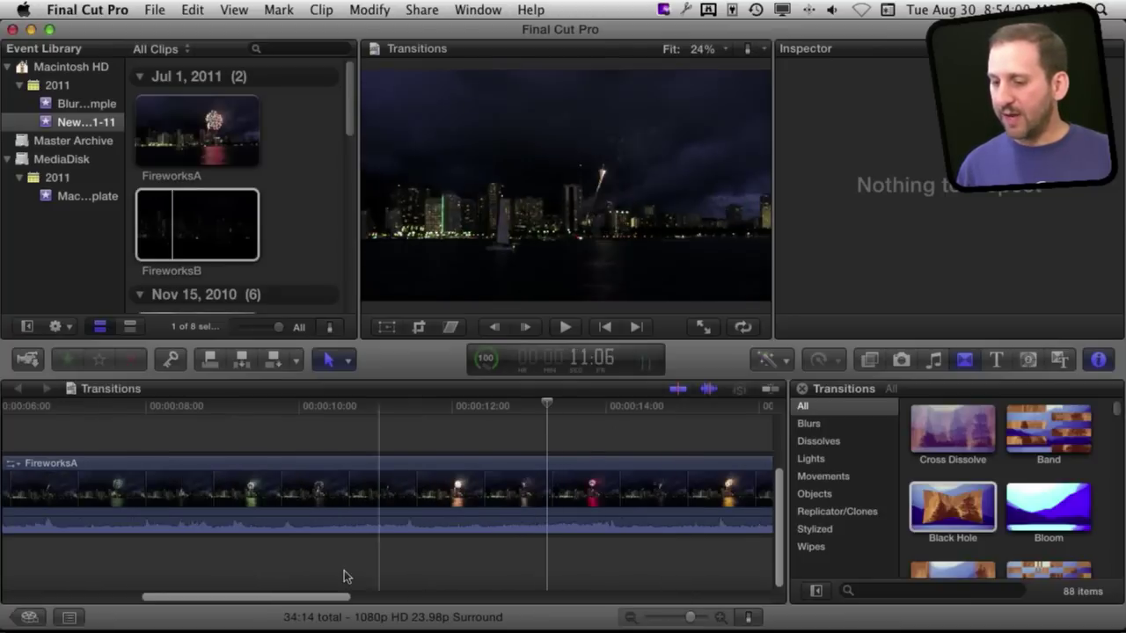
left_click_drag(330, 596, 613, 616)
scroll(400, 512, "left", 3)
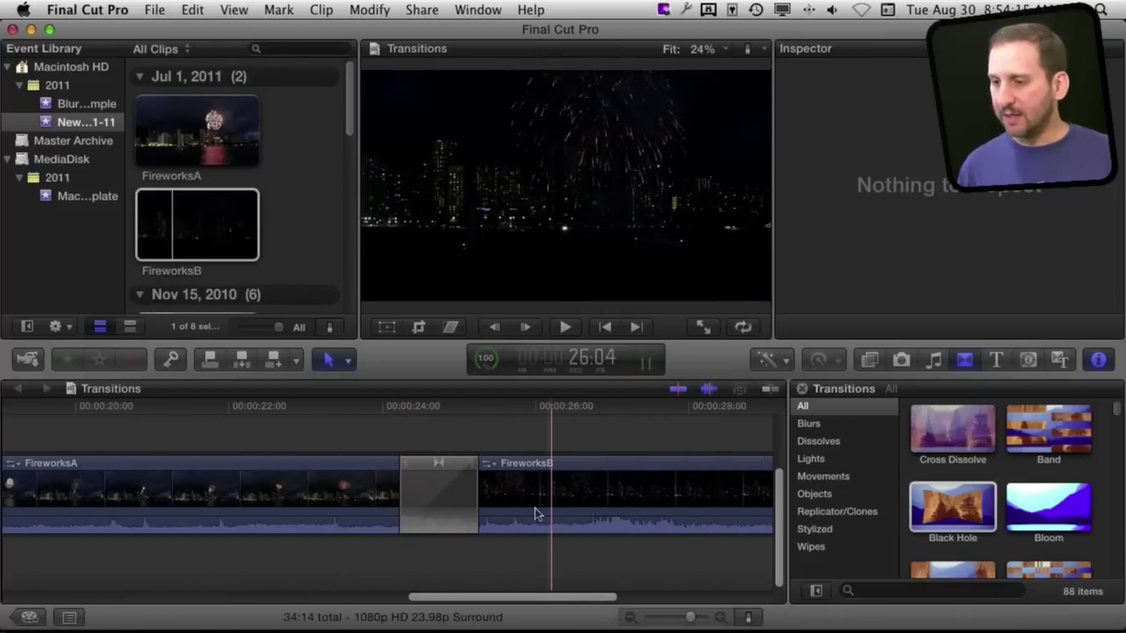
left_click(304, 508)
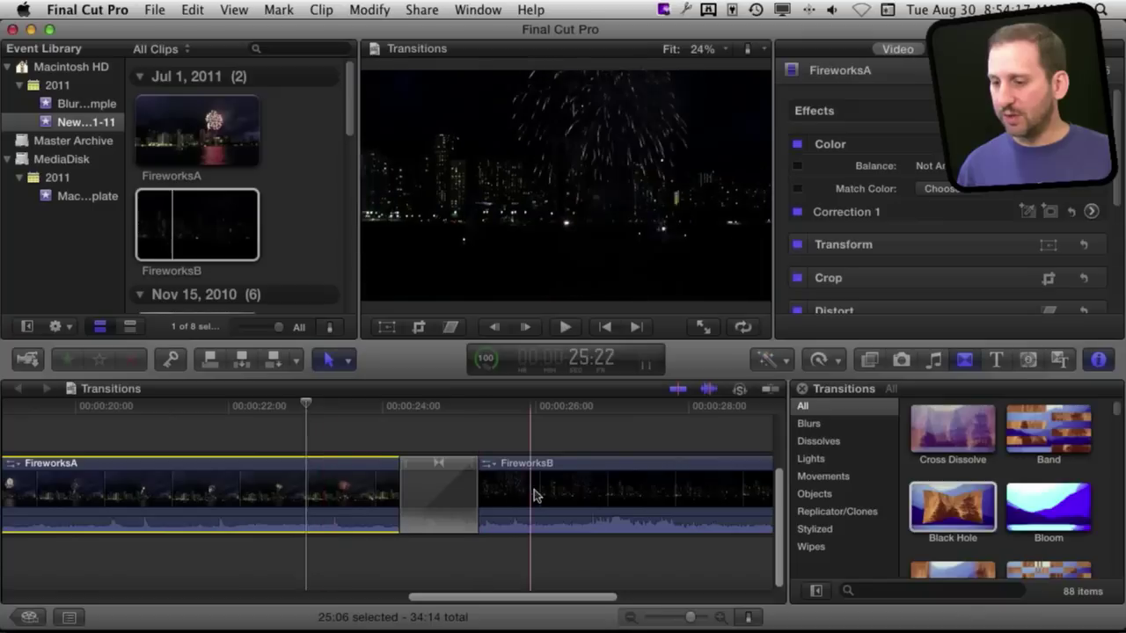
left_click(535, 497)
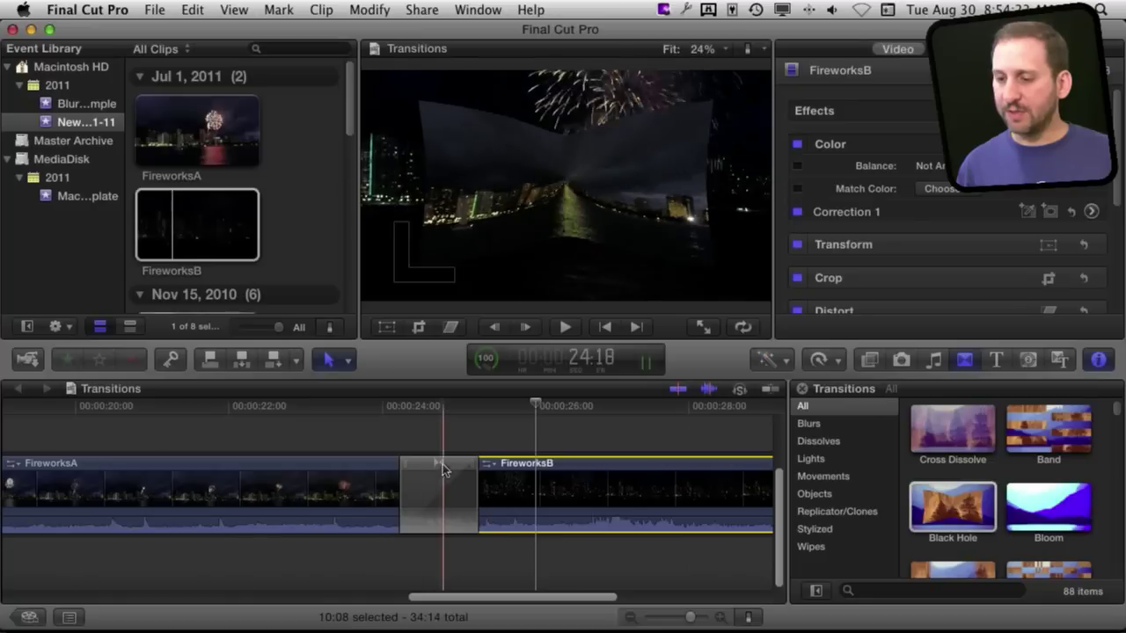
double_click(438, 471)
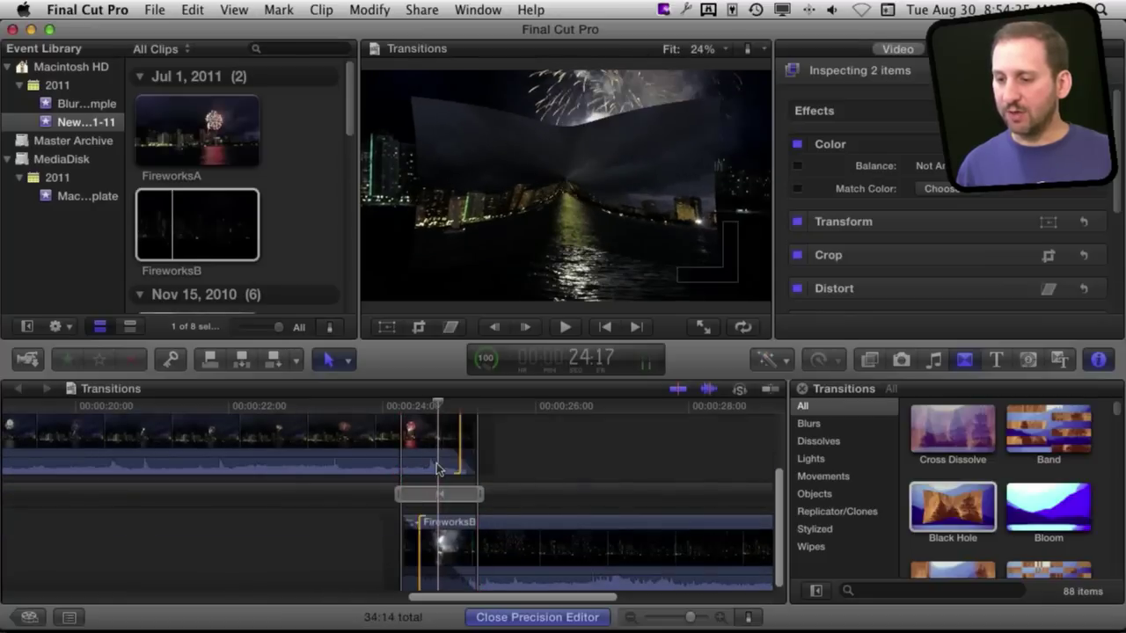
Preview the transition, and trim the start of FireworksB and the end of FireworksA in the Precision Editor.
key("shift+slash")
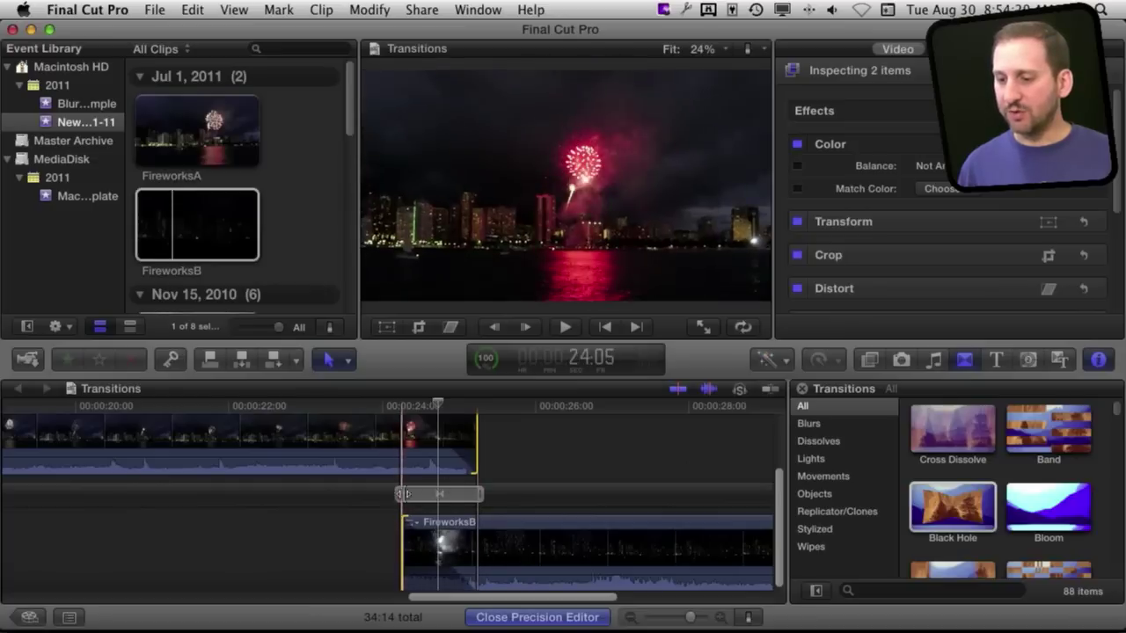
left_click_drag(609, 538, 517, 540)
left_click_drag(283, 450, 378, 448)
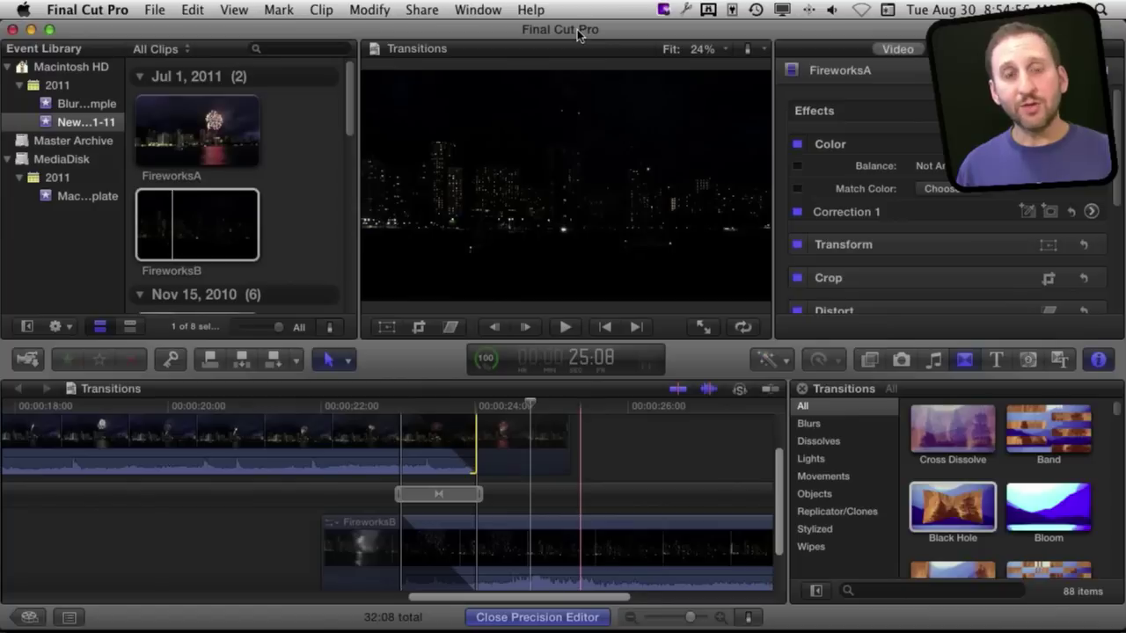
Lengthen the Black Hole transition slightly and close the Precision Editor.
left_click_drag(438, 495, 503, 496)
left_click(444, 497)
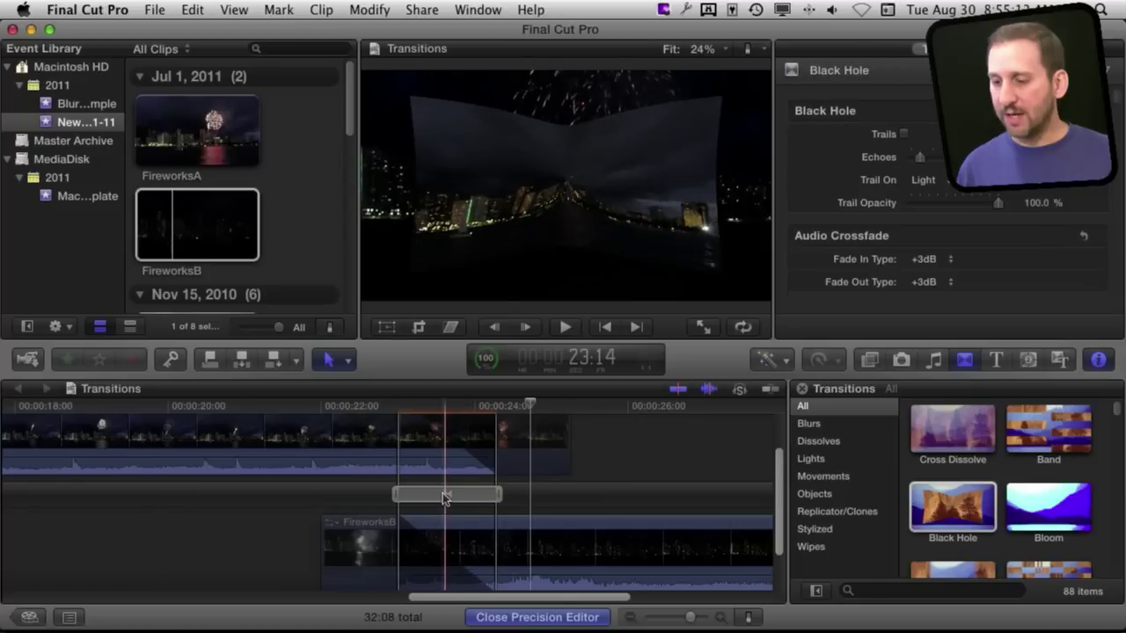
double_click(444, 497)
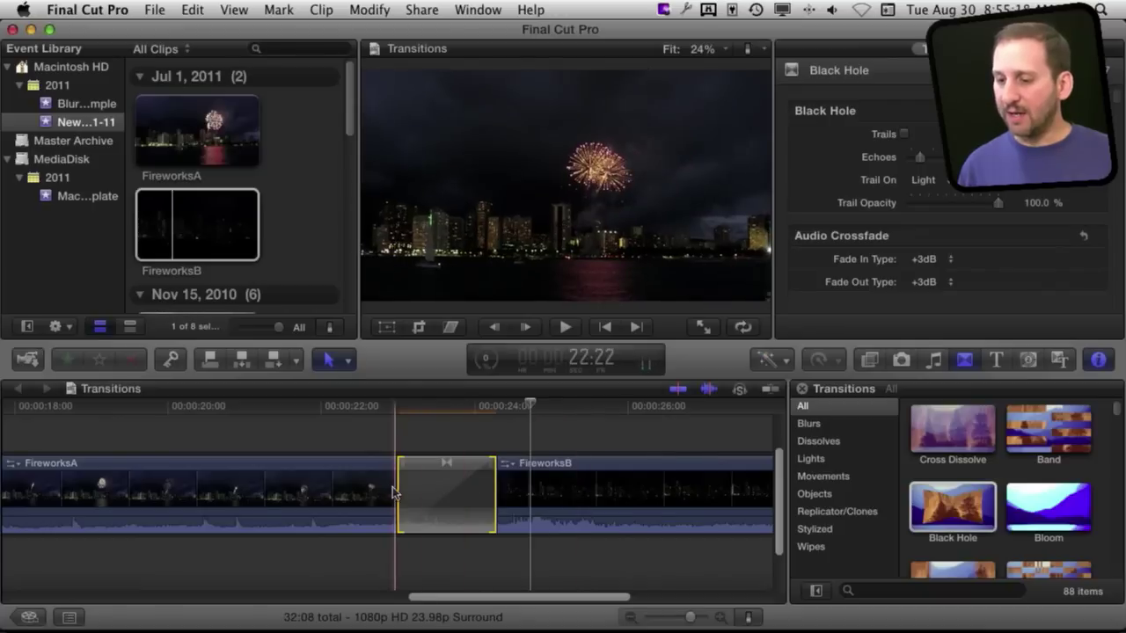
Shorten the Black Hole transition to 23 frames and roll its edit point back and forth in the timeline.
left_click_drag(417, 481, 291, 470)
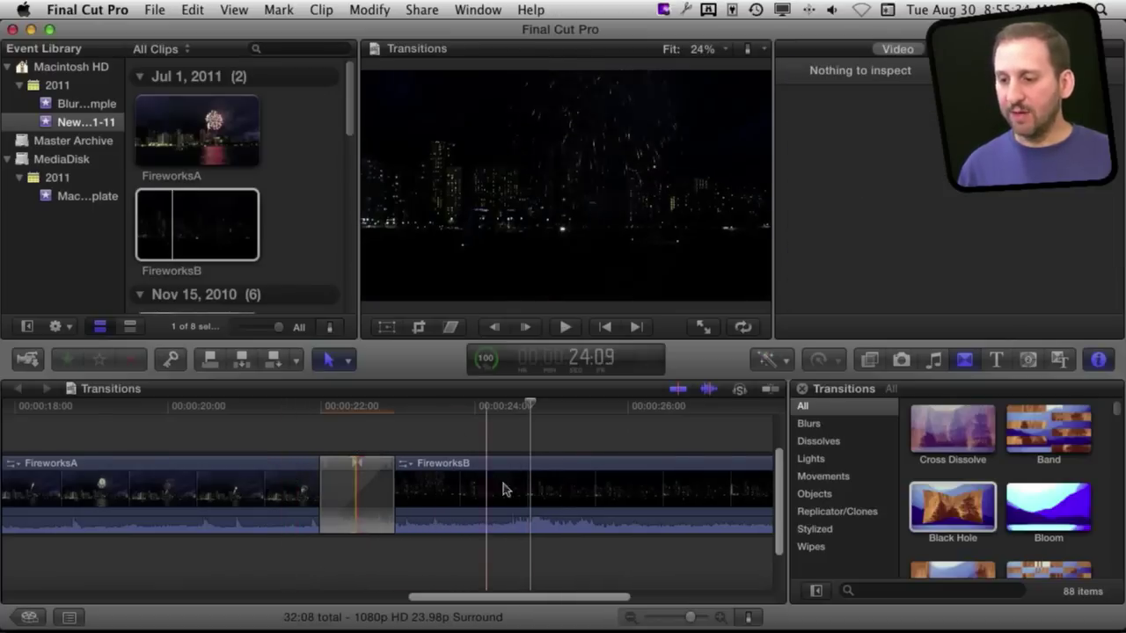
left_click(318, 471)
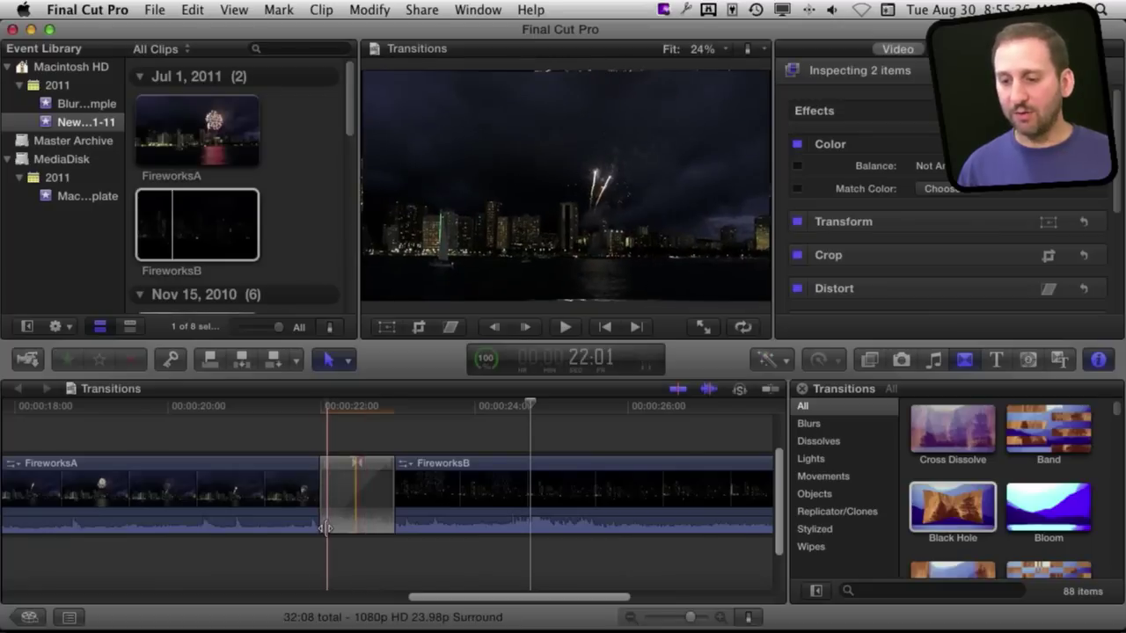
left_click_drag(384, 466, 666, 467)
left_click_drag(434, 459, 404, 461)
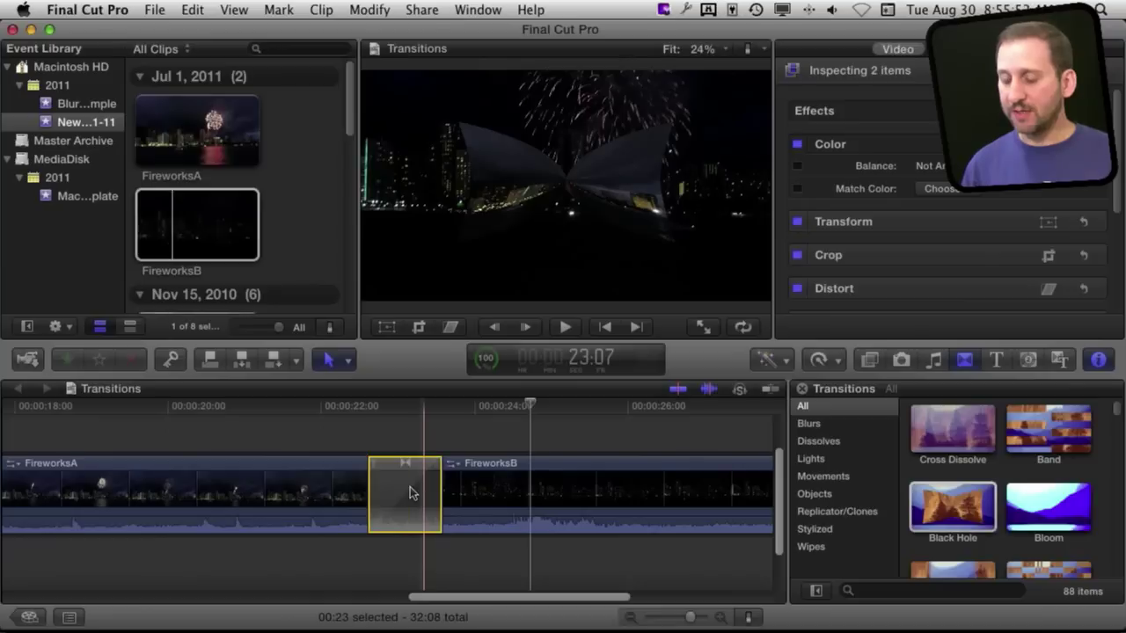
Delete the Black Hole transition and fine-trim the plain cut between FireworksA and FireworksB.
key("Delete")
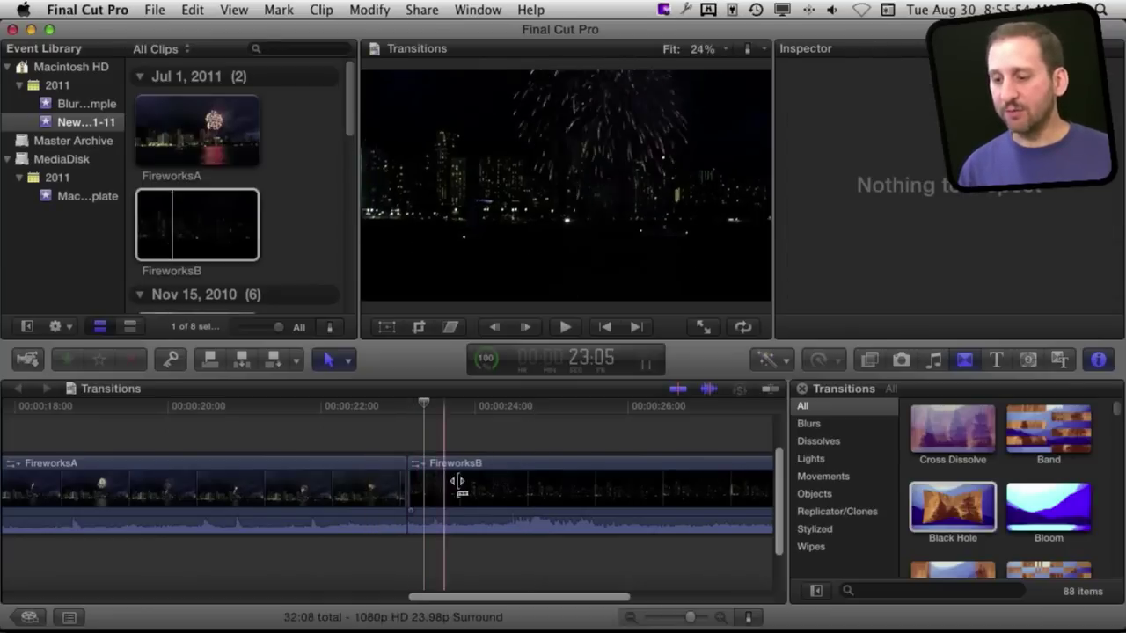
mouse_move(422, 489)
left_mouse_down()
mouse_move(472, 485)
mouse_move(415, 483)
mouse_move(490, 487)
mouse_move(381, 489)
mouse_move(425, 493)
left_mouse_up()
left_click(414, 489)
key("space")
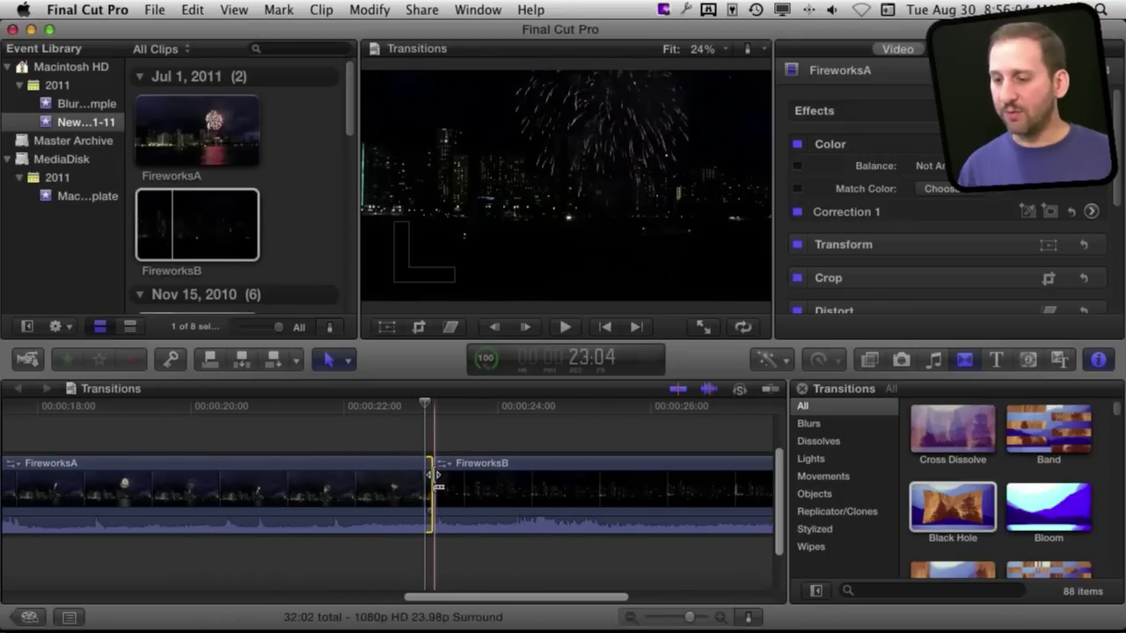
Open the cut between the two clips in the Precision Editor and roll its edit point slightly earlier.
double_click(435, 478)
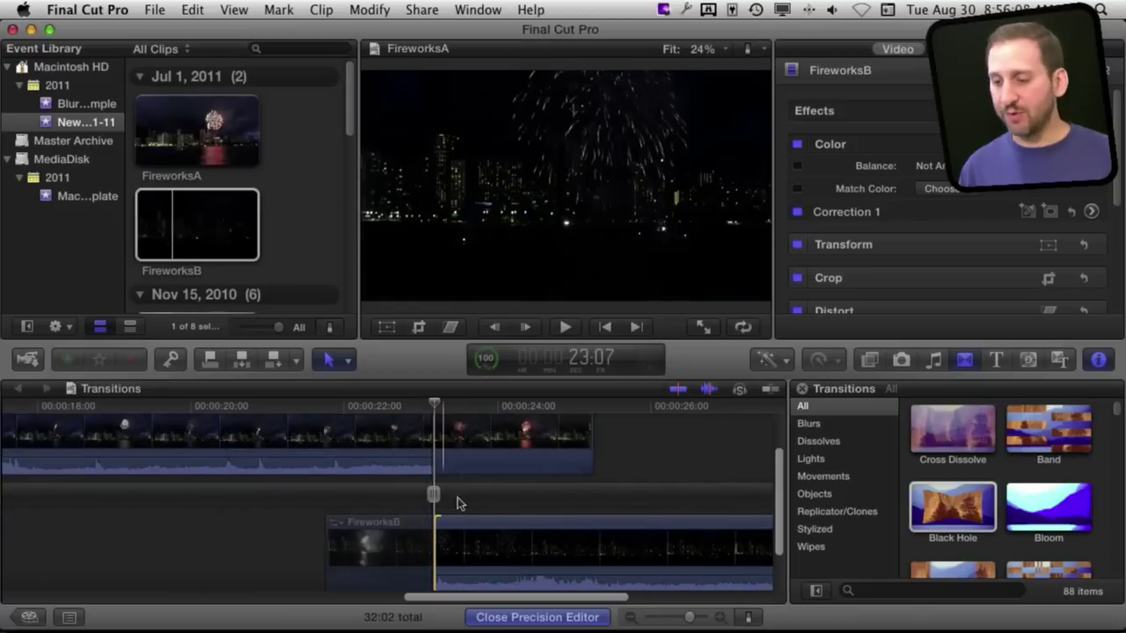
left_click_drag(431, 495, 402, 494)
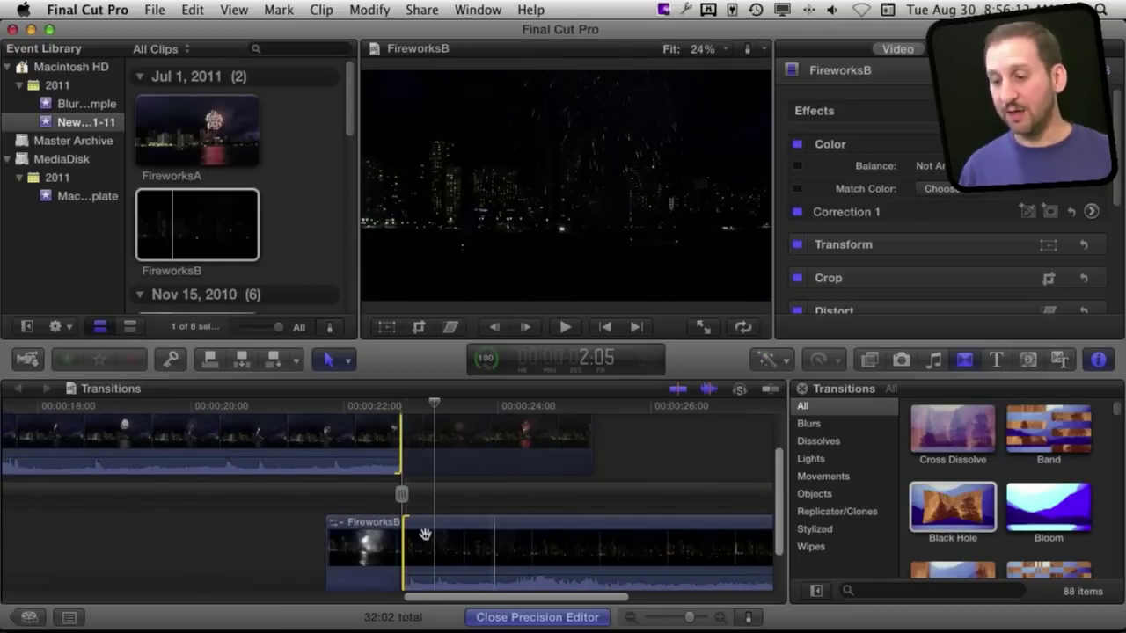
Trim the start of FireworksB and the end of FireworksA at the cut.
left_click(425, 534)
left_click_drag(478, 547, 420, 548)
left_click_drag(343, 448, 363, 442)
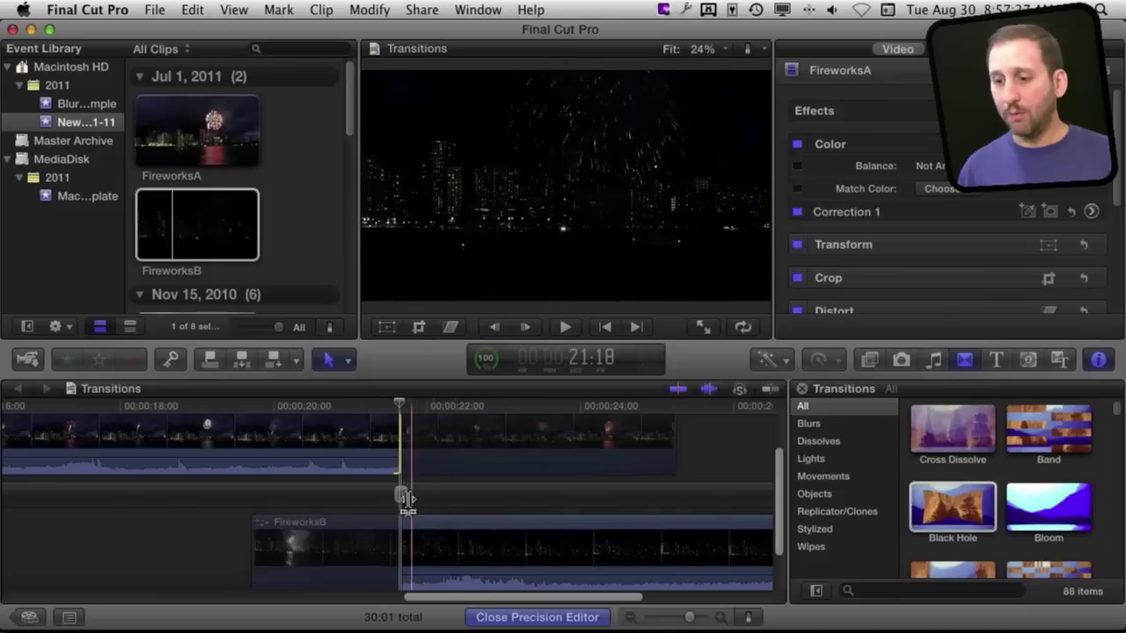
Nudge the edit point back and forth in small and larger frame increments to 21:13, and close the Precision Editor.
left_click(401, 499)
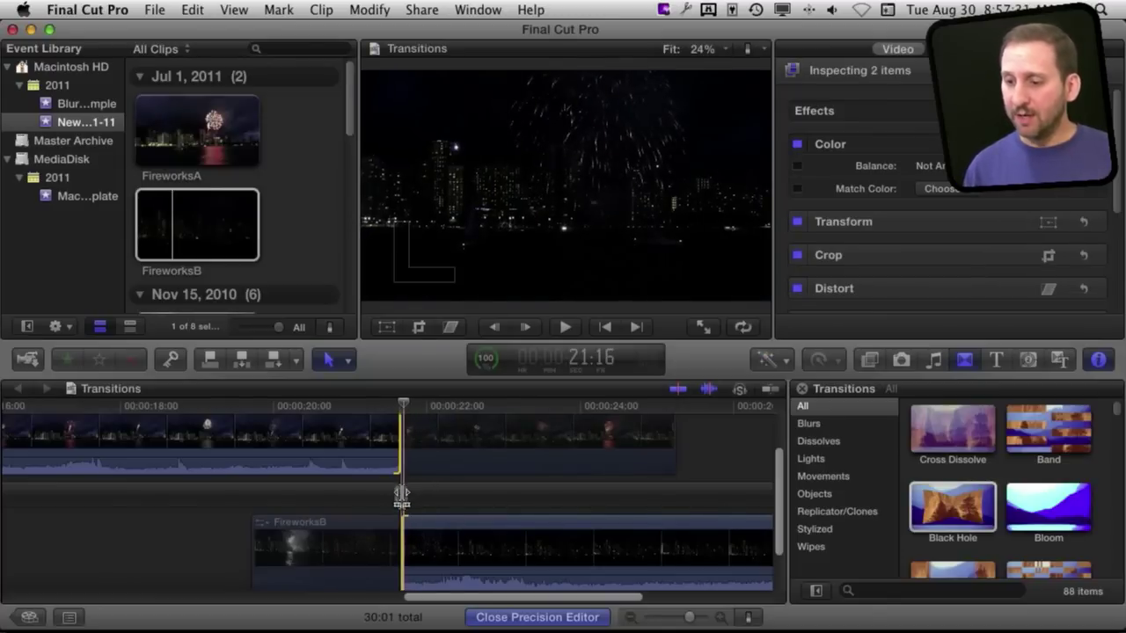
mouse_move(401, 497)
left_mouse_down()
mouse_move(414, 498)
mouse_move(403, 504)
left_mouse_up()
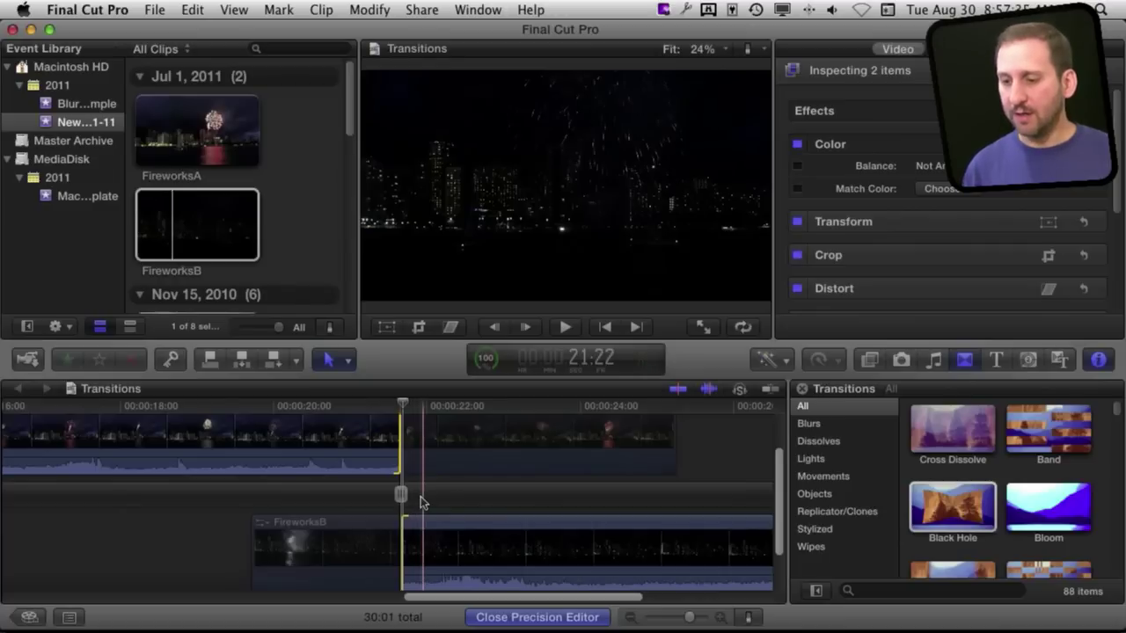
key("period")
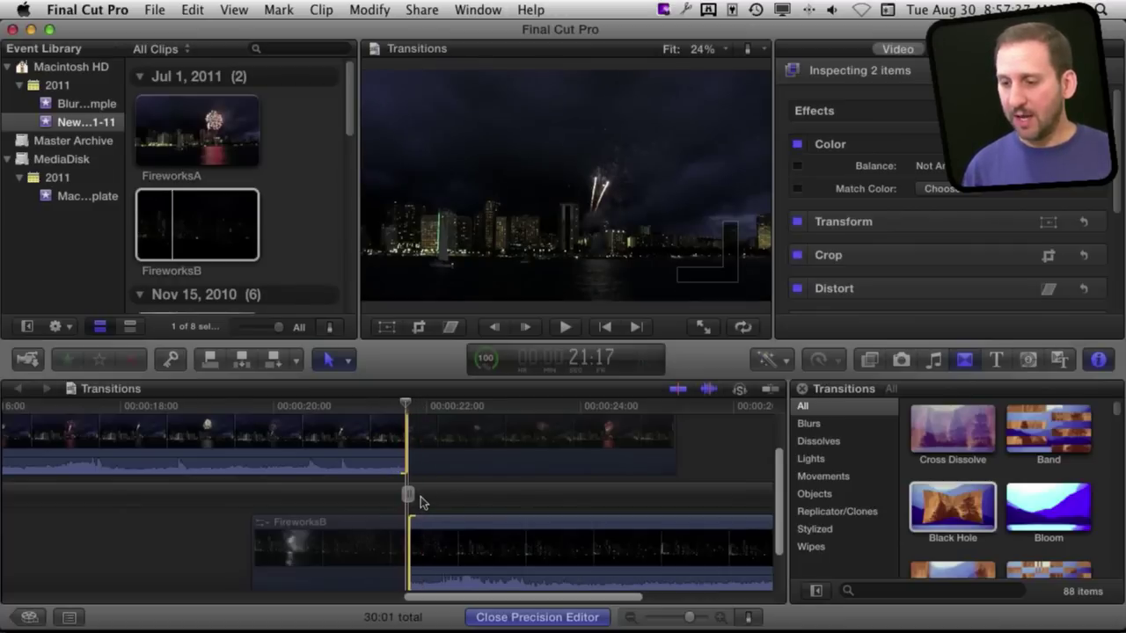
key("comma")
key("comma")
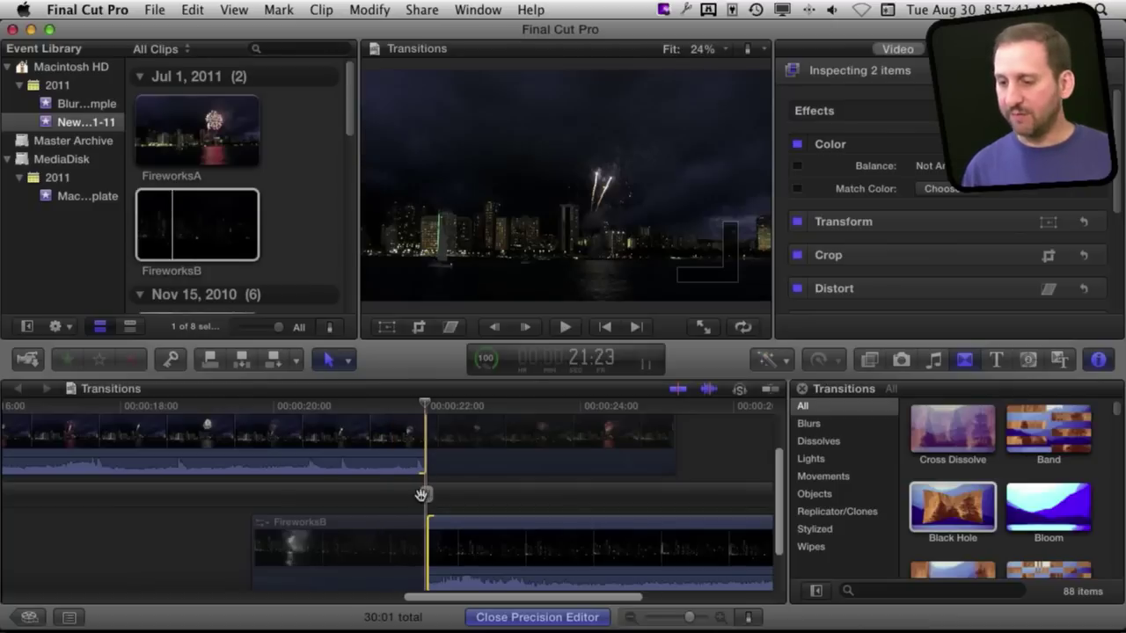
key("shift+period")
key("shift+comma")
key("shift+comma")
key("shift+period")
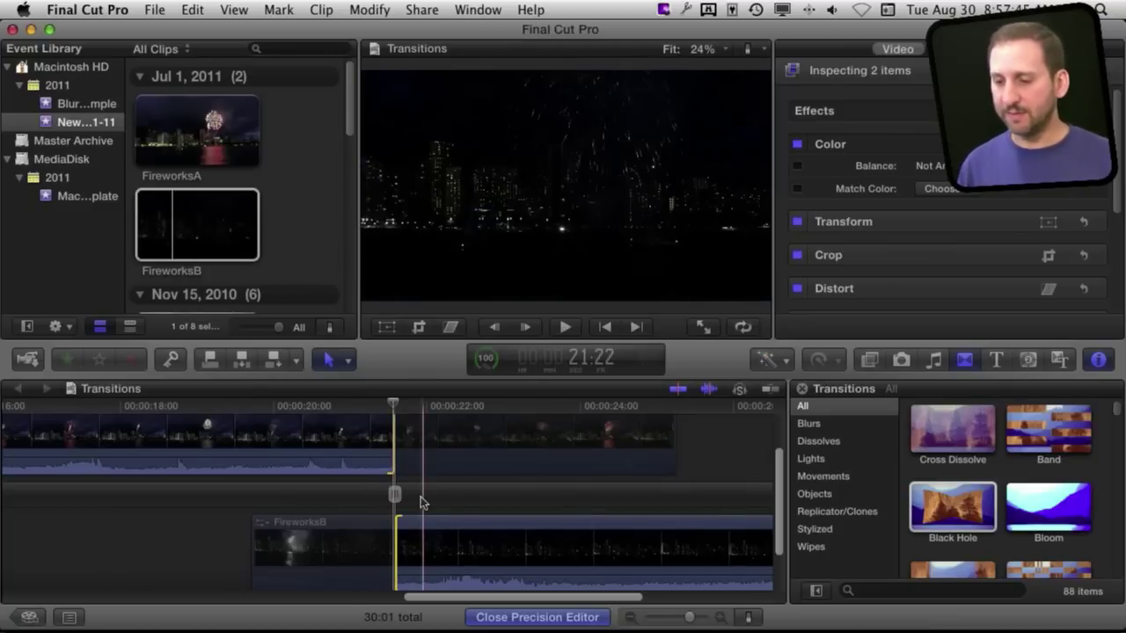
key("Escape")
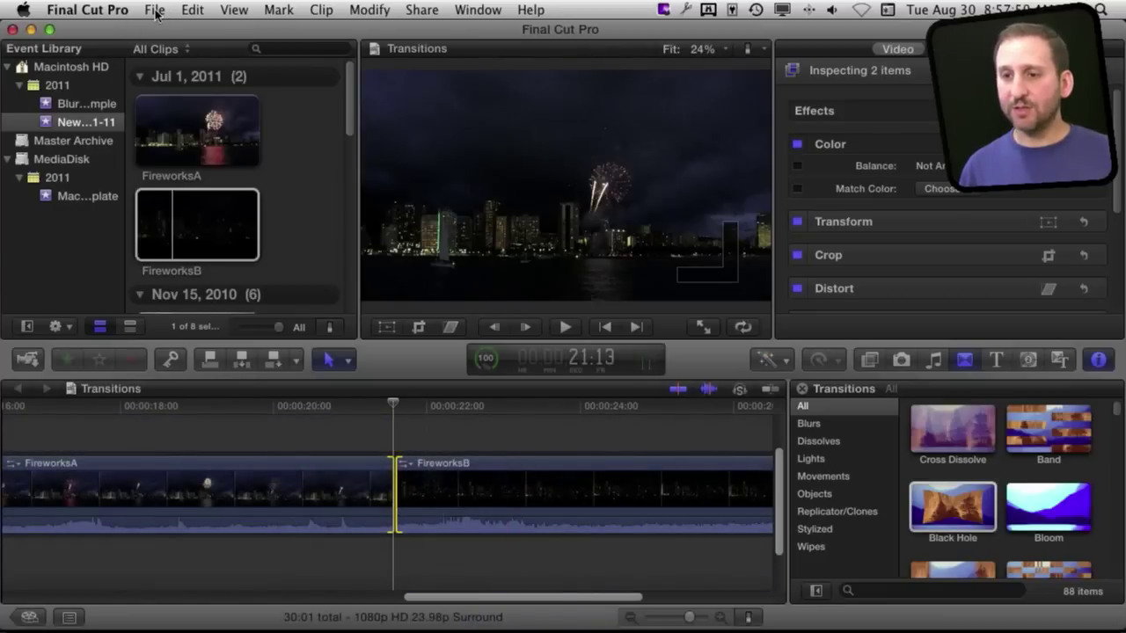
Set transitions to be applied using Available Media in the Editing preferences.
left_click(155, 11)
mouse_move(117, 12)
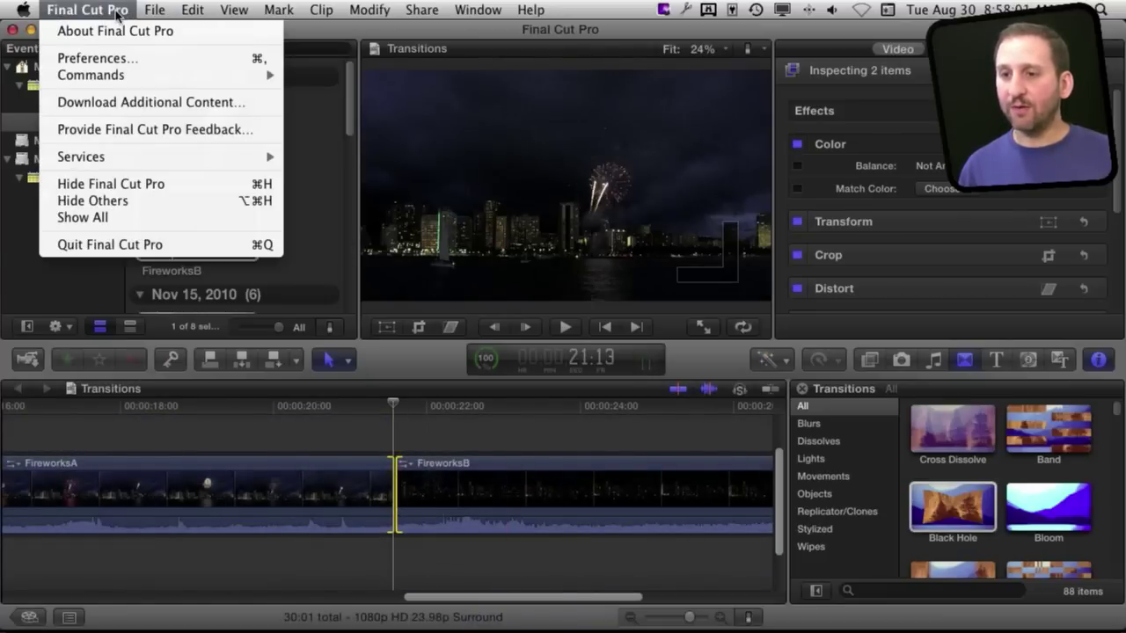
left_click(120, 61)
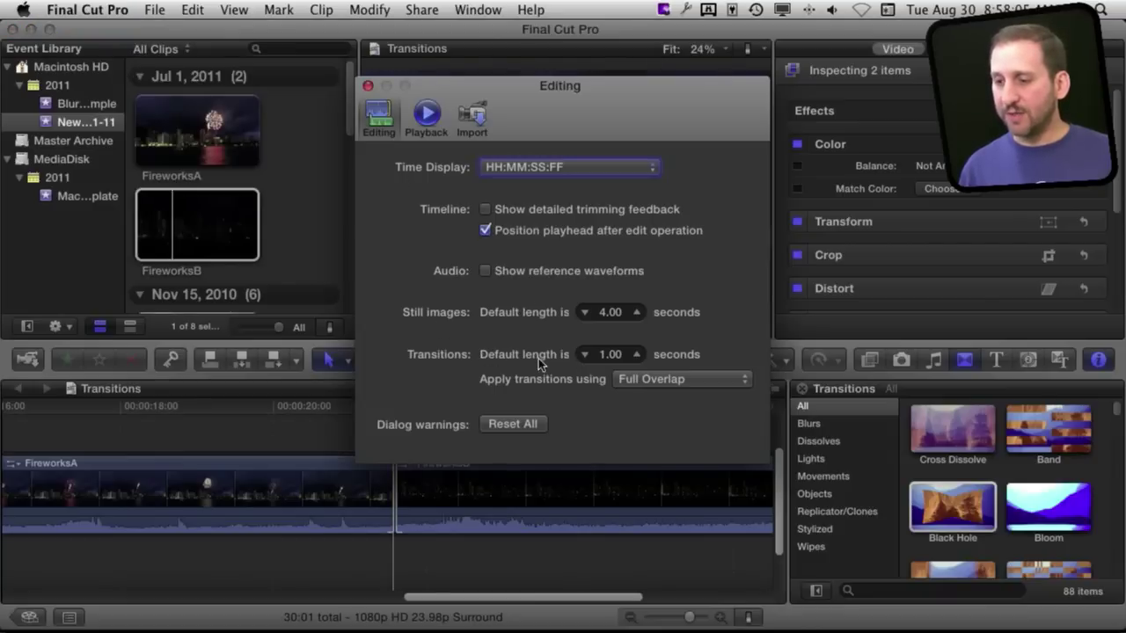
left_click(585, 355)
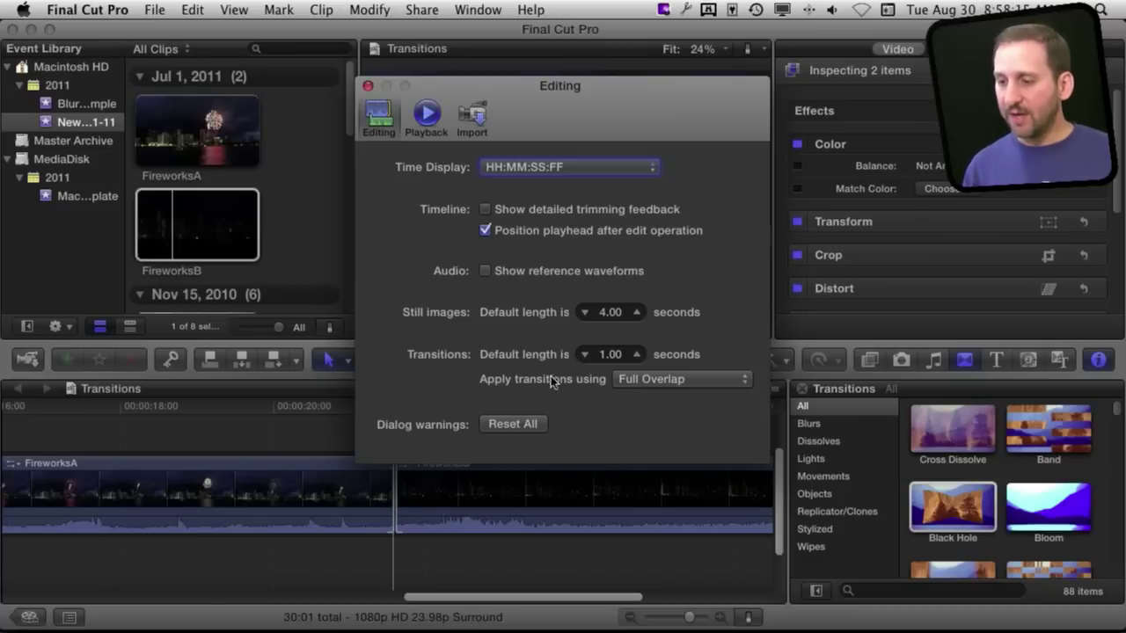
left_click(660, 379)
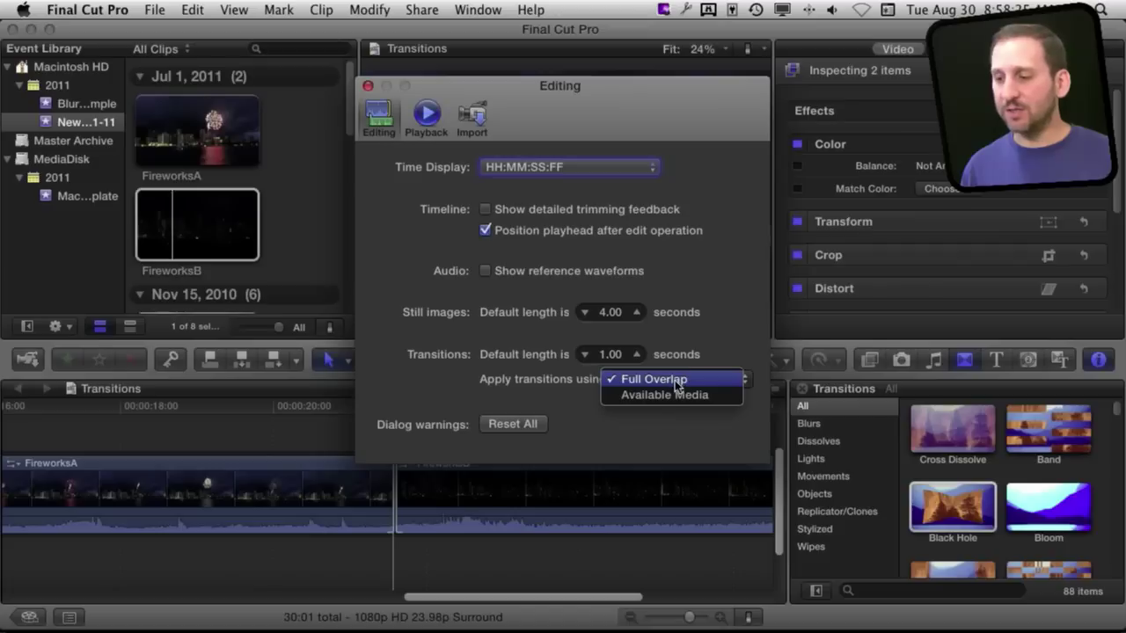
left_click(676, 395)
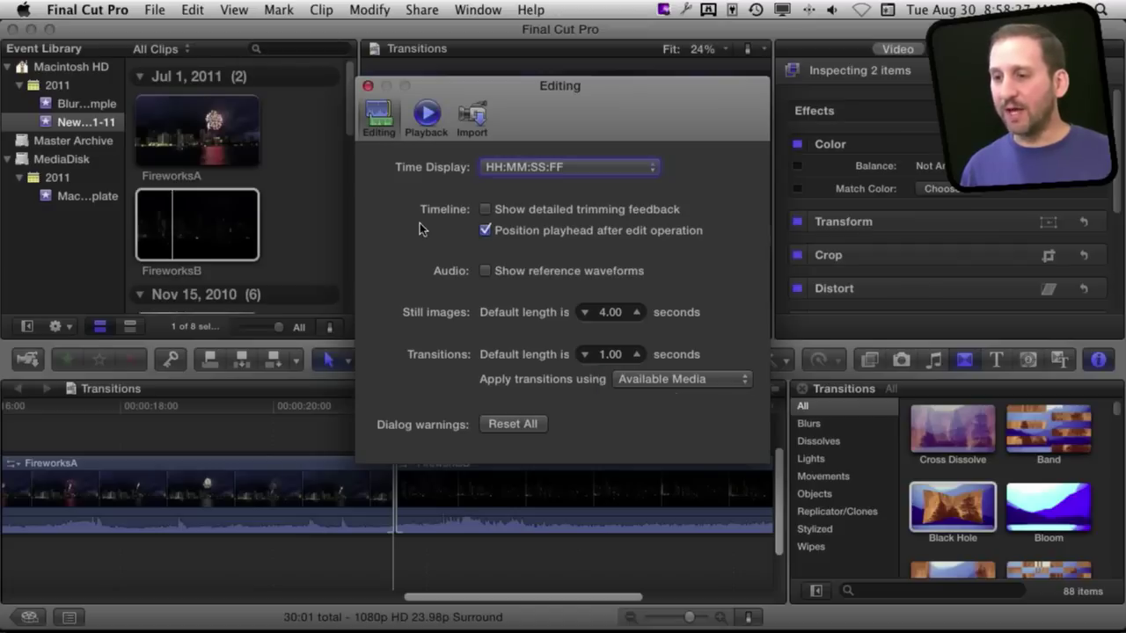
left_click(367, 89)
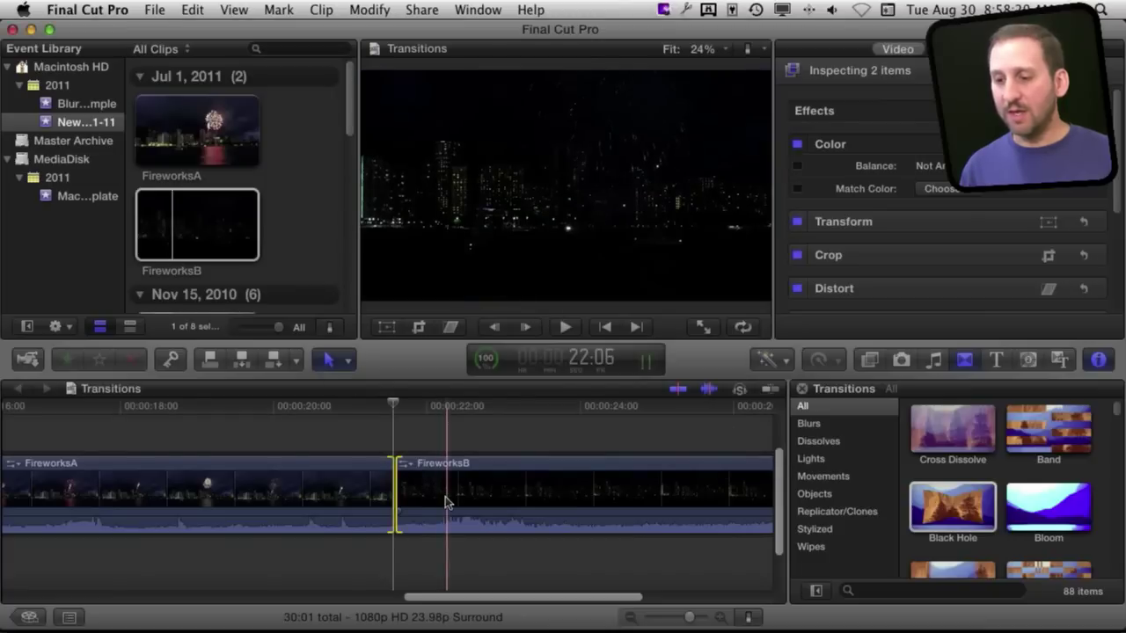
Add a Cross Dissolve transition at the cut between FireworksA and FireworksB and select it.
left_click(445, 496)
left_click(337, 495)
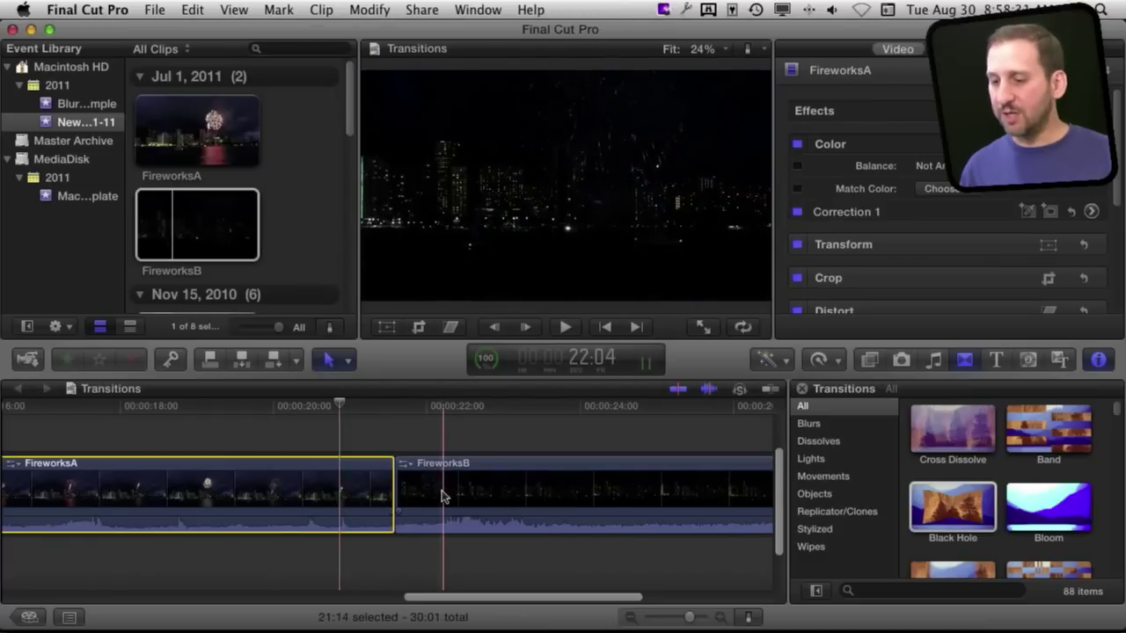
left_click(441, 493)
left_click(337, 495)
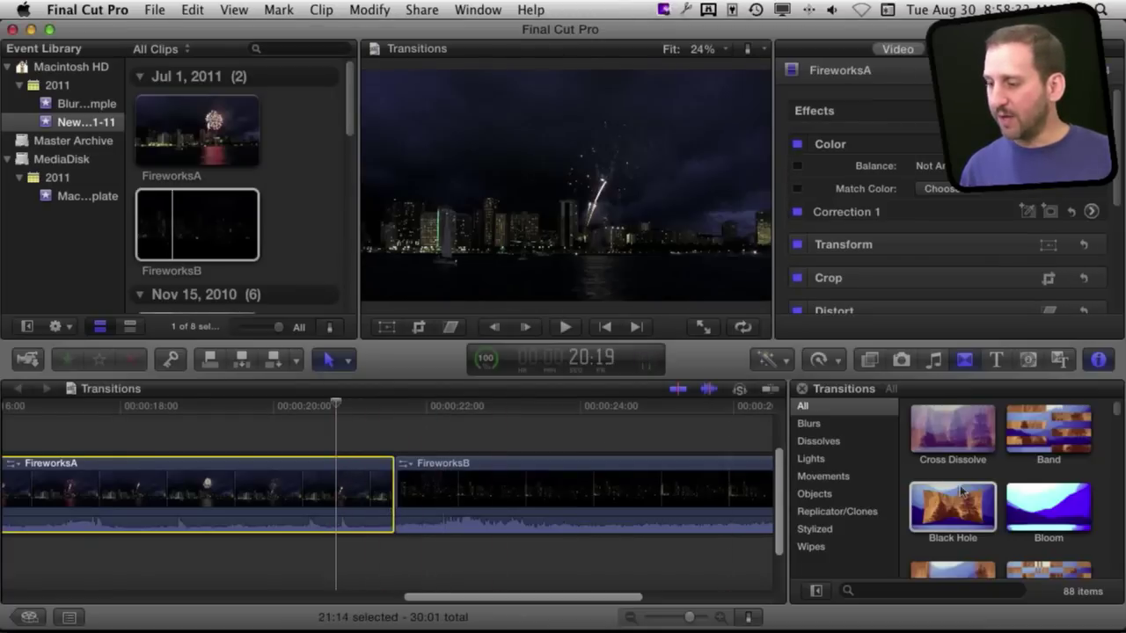
left_click_drag(959, 437, 402, 501)
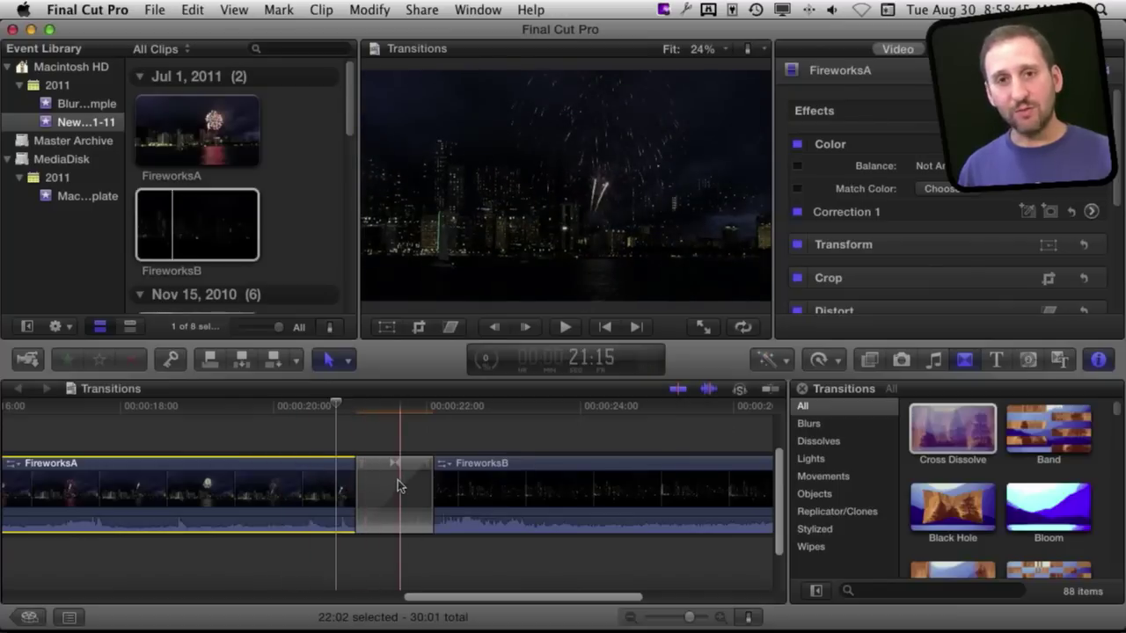
left_click(395, 493)
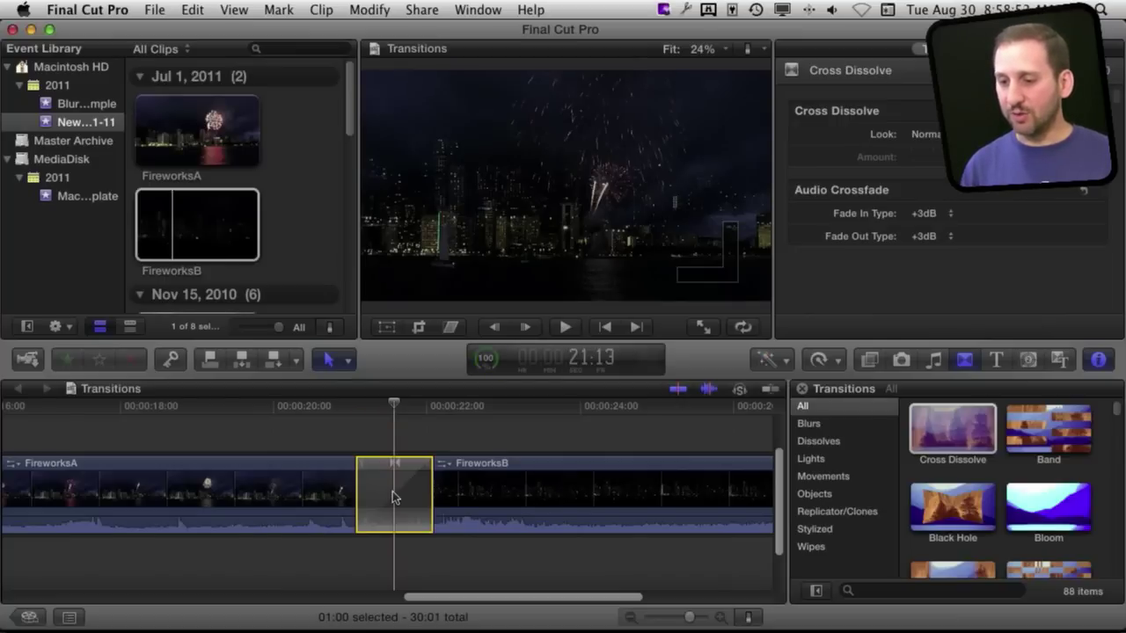
Delete the selected Cross Dissolve and extend FireworksA's end and FireworksB's start to the limits of their media.
key("Delete")
left_click_drag(392, 496, 711, 485)
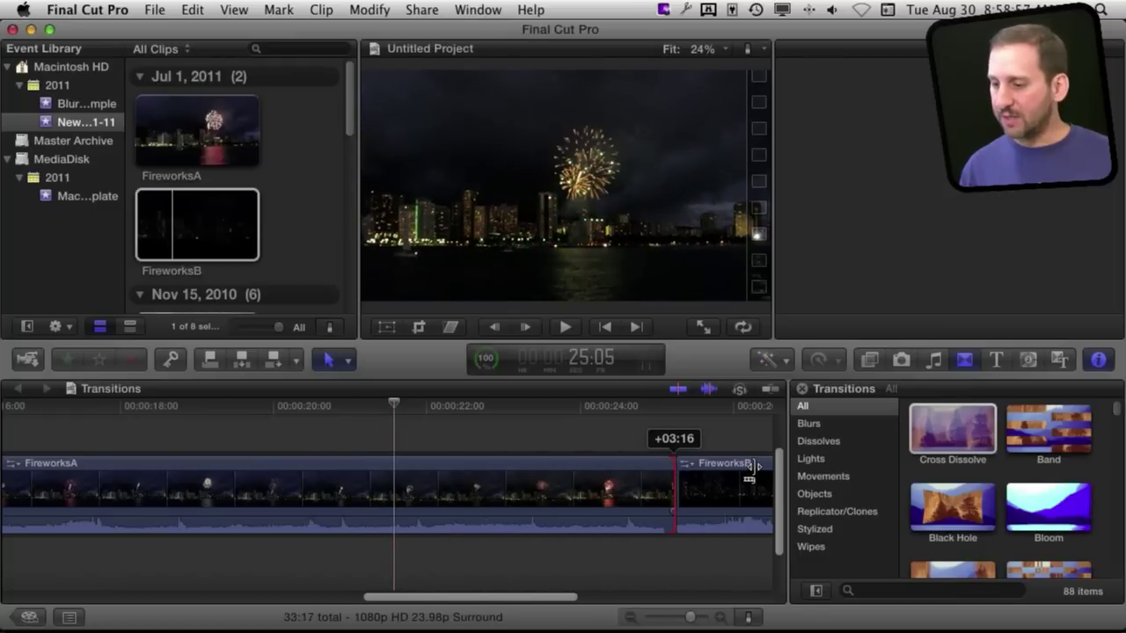
left_click(678, 490)
left_click_drag(625, 482, 327, 478)
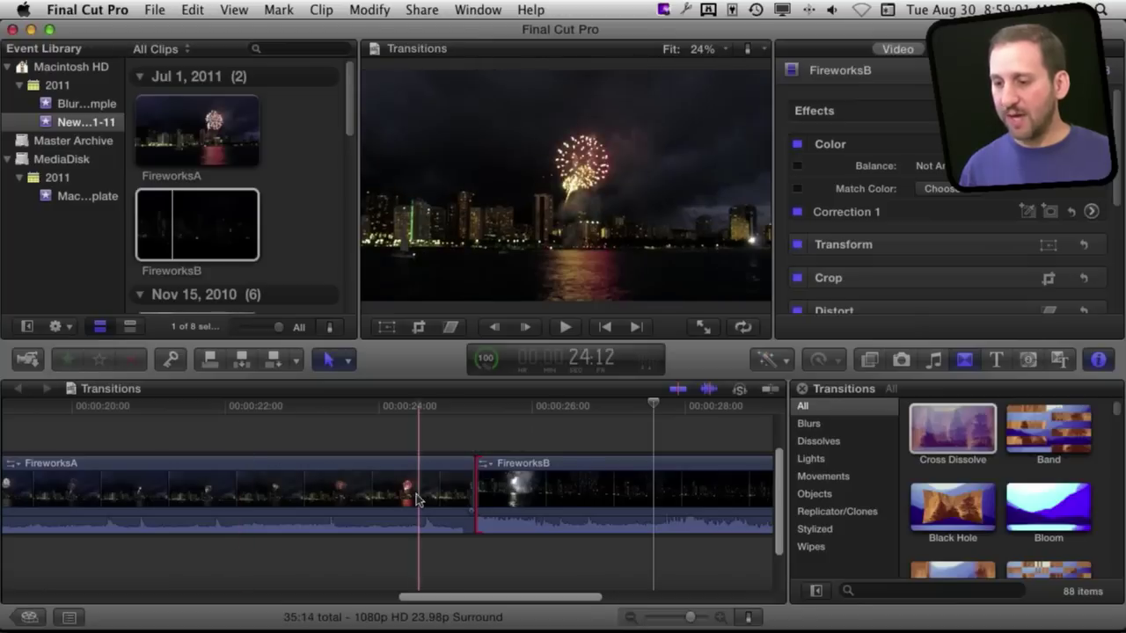
Add a Cross Dissolve as a Full Overlap transition at the cut, inspecting the cut in the Precision Editor before and after.
double_click(476, 490)
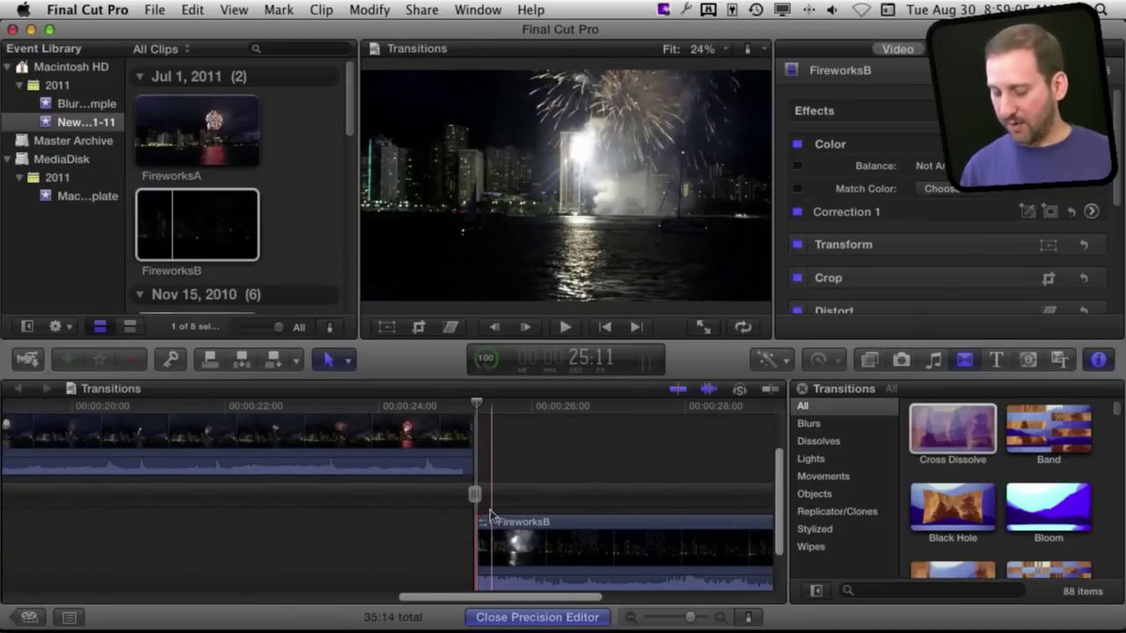
key("Escape")
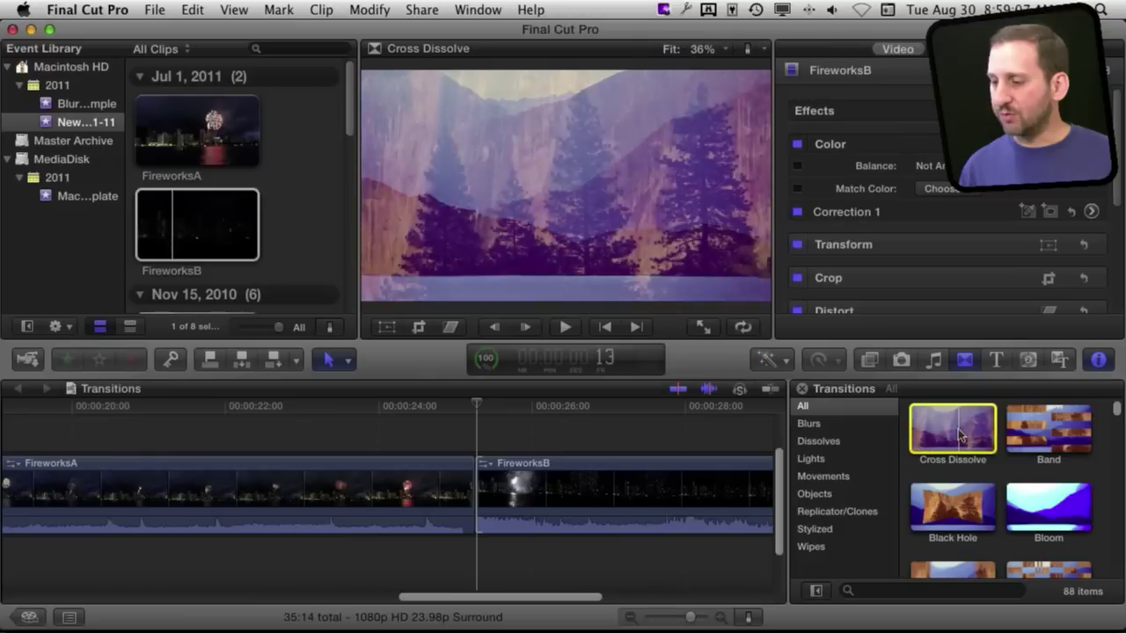
left_click_drag(959, 435, 480, 489)
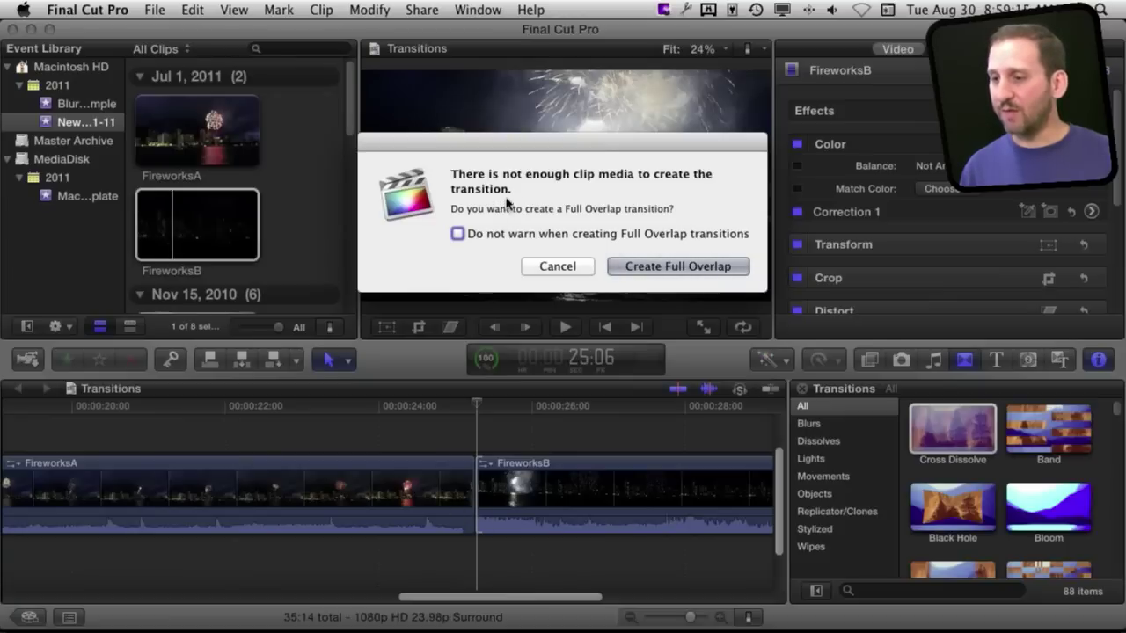
left_click(657, 268)
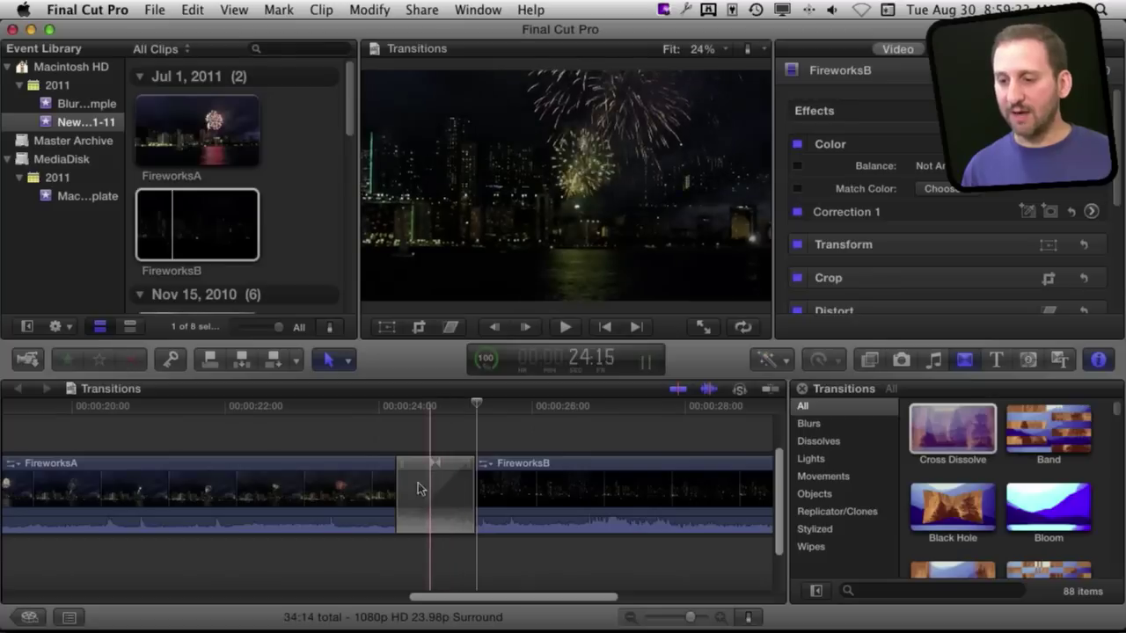
double_click(435, 463)
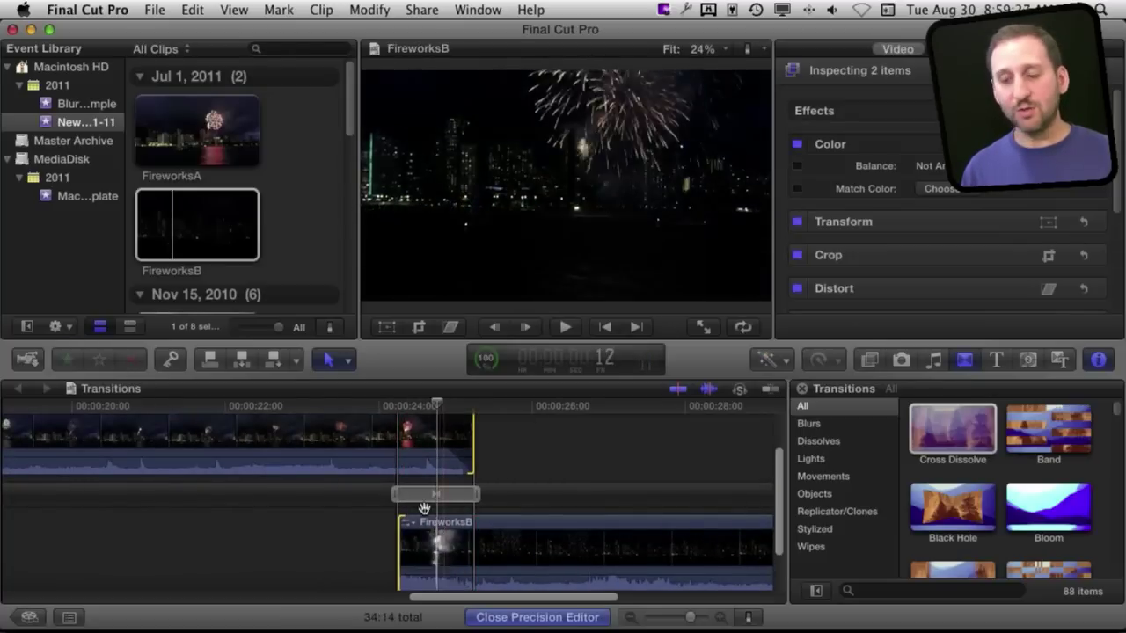
key("Escape")
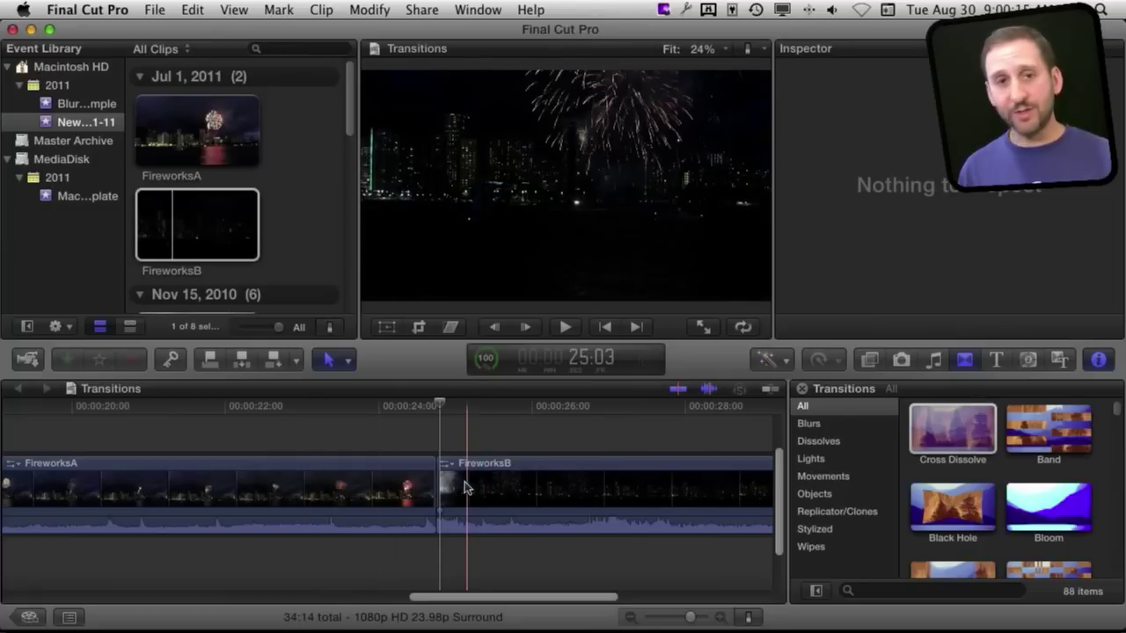
Apply Cross Dissolve transitions to the whole FireworksA clip, and add one at the end of FireworksB, with the full project in view.
left_click(299, 504)
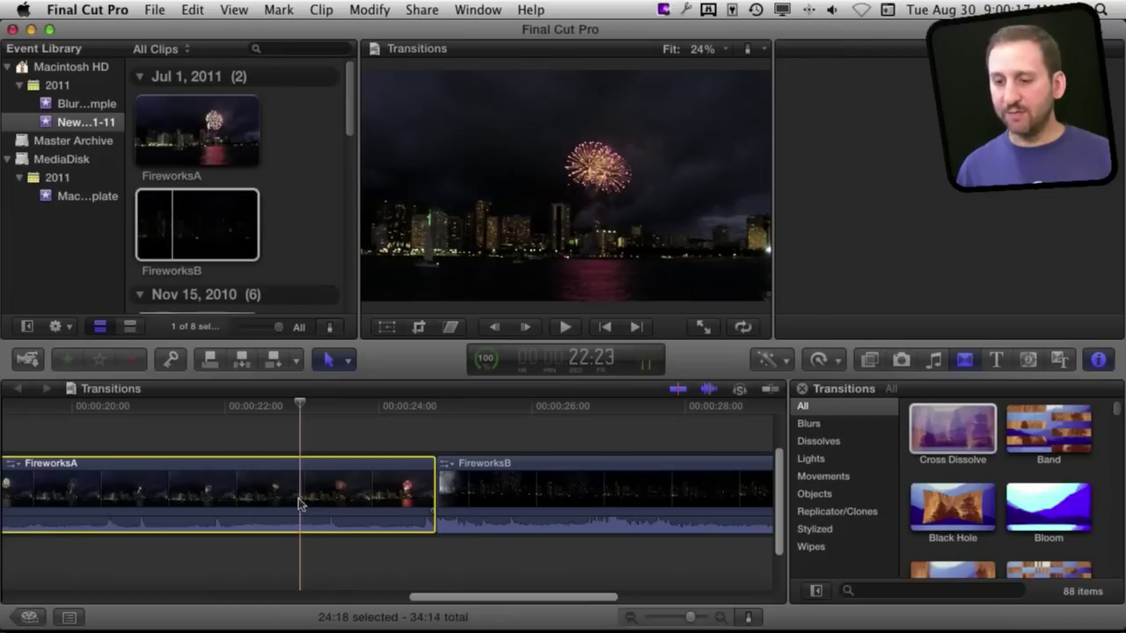
left_click_drag(450, 597, 500, 596)
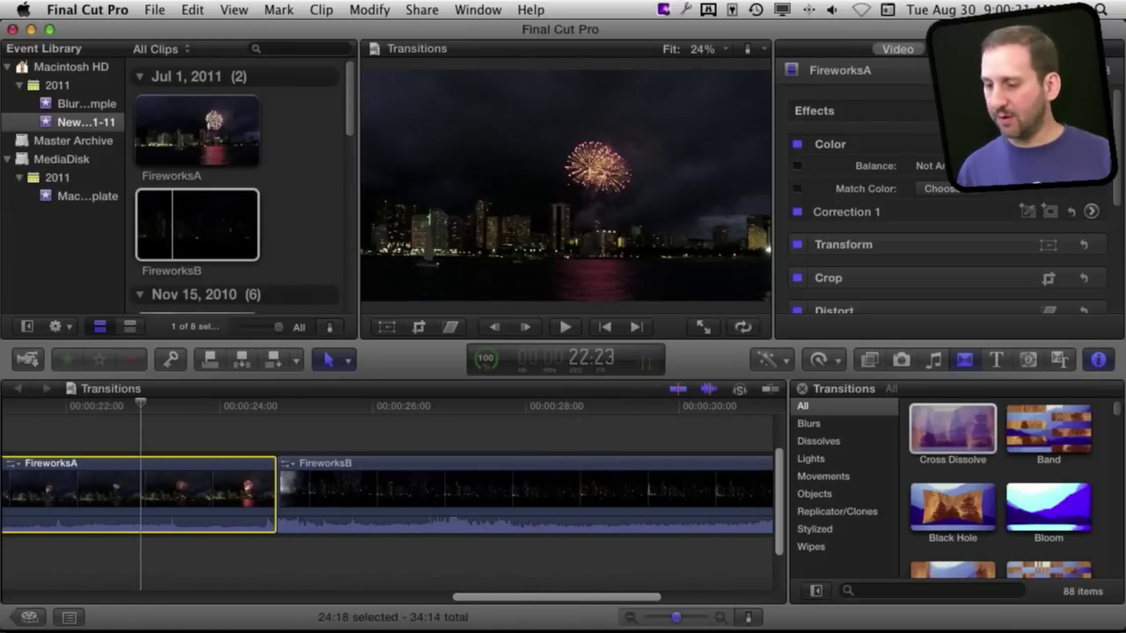
key("shift+z")
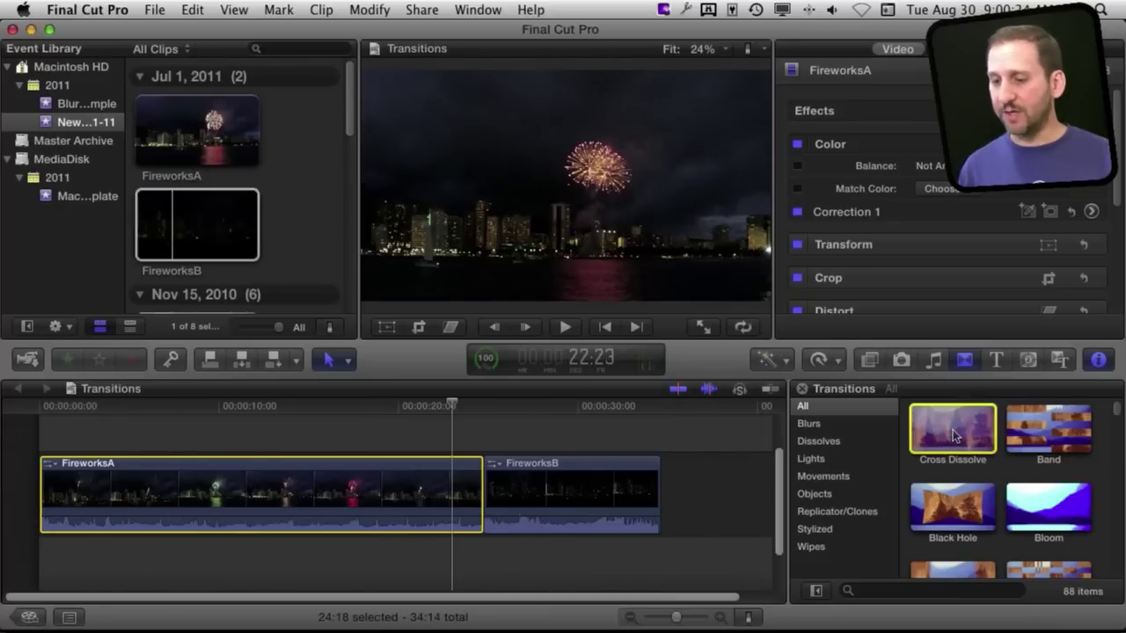
double_click(957, 436)
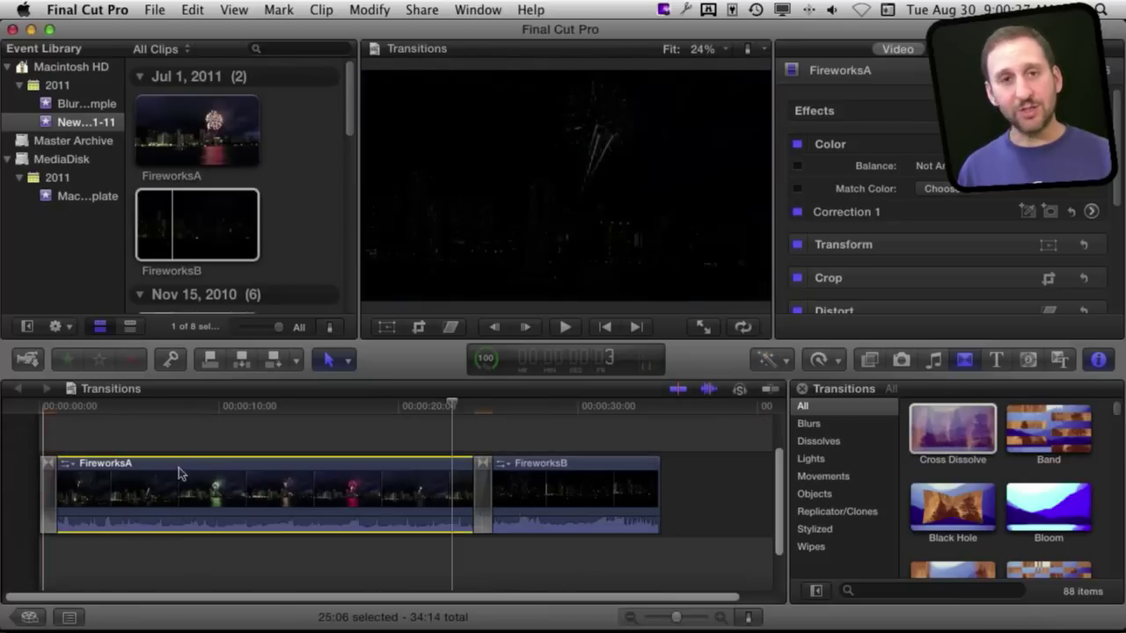
left_click(535, 506)
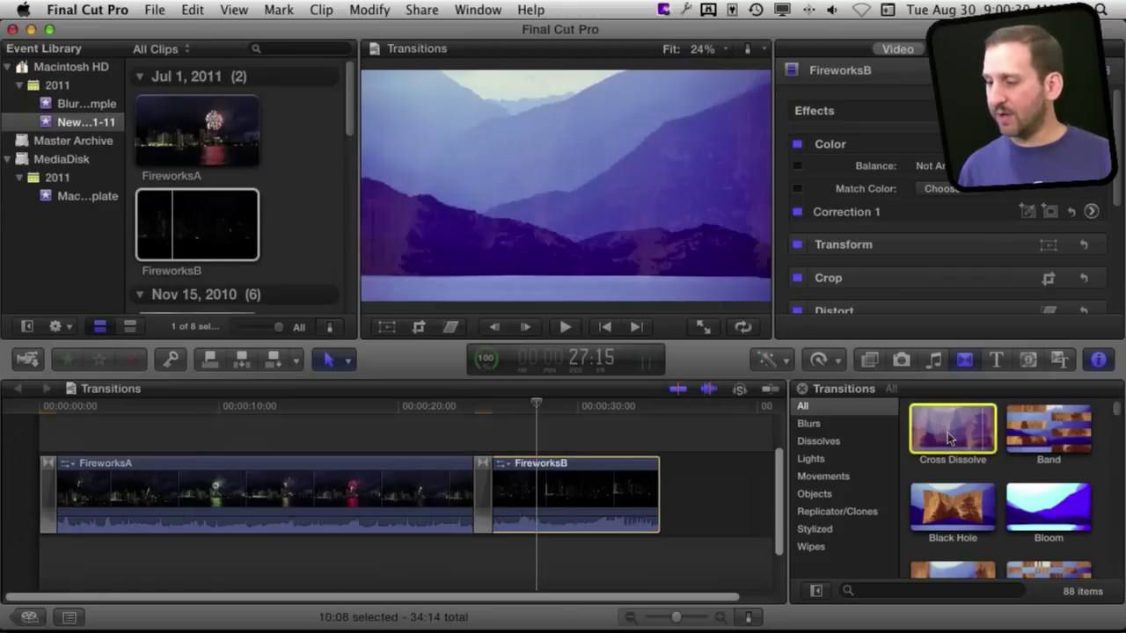
double_click(948, 438)
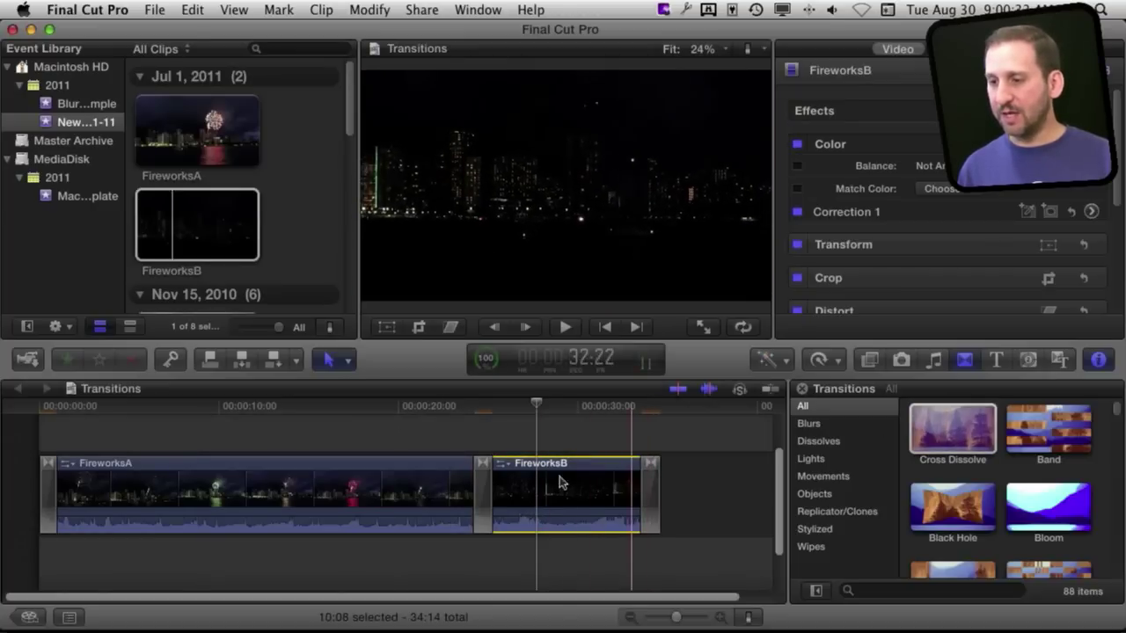
Undo the clip-by-clip dissolves and apply Cross Dissolve to FireworksA and FireworksB selected together.
key("super+z")
key("super+z")
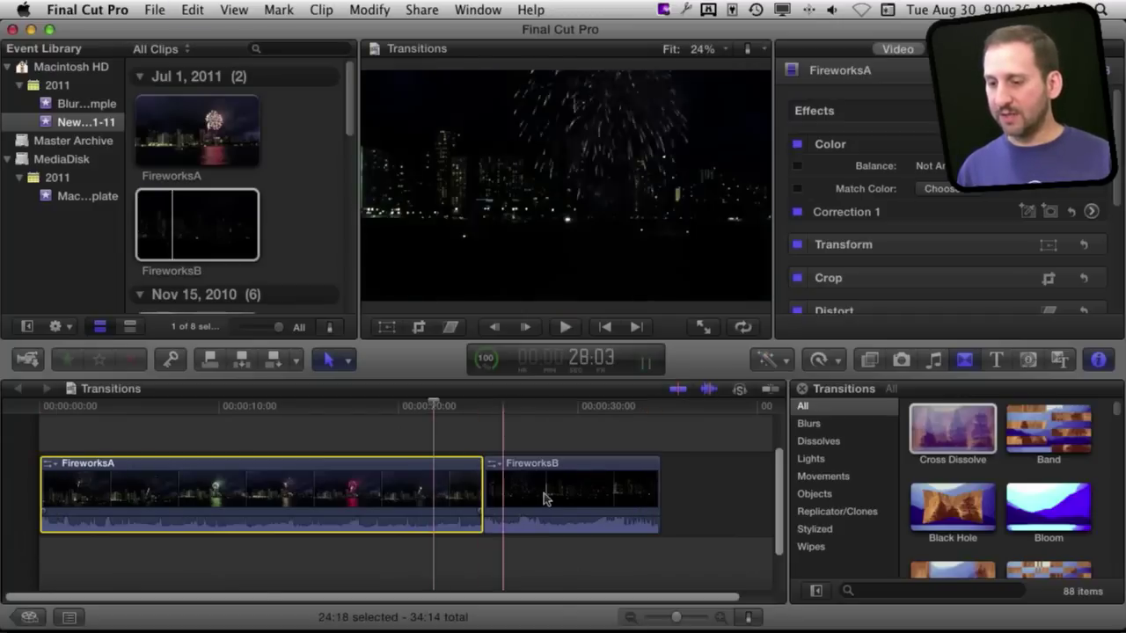
left_click(544, 499, "super")
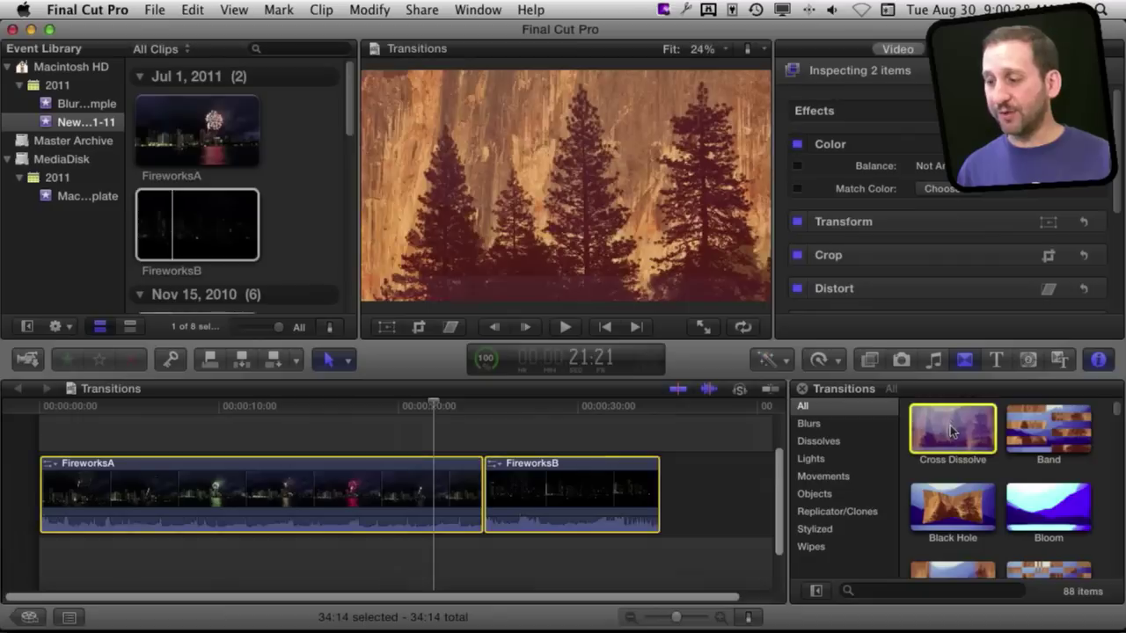
left_click(950, 432)
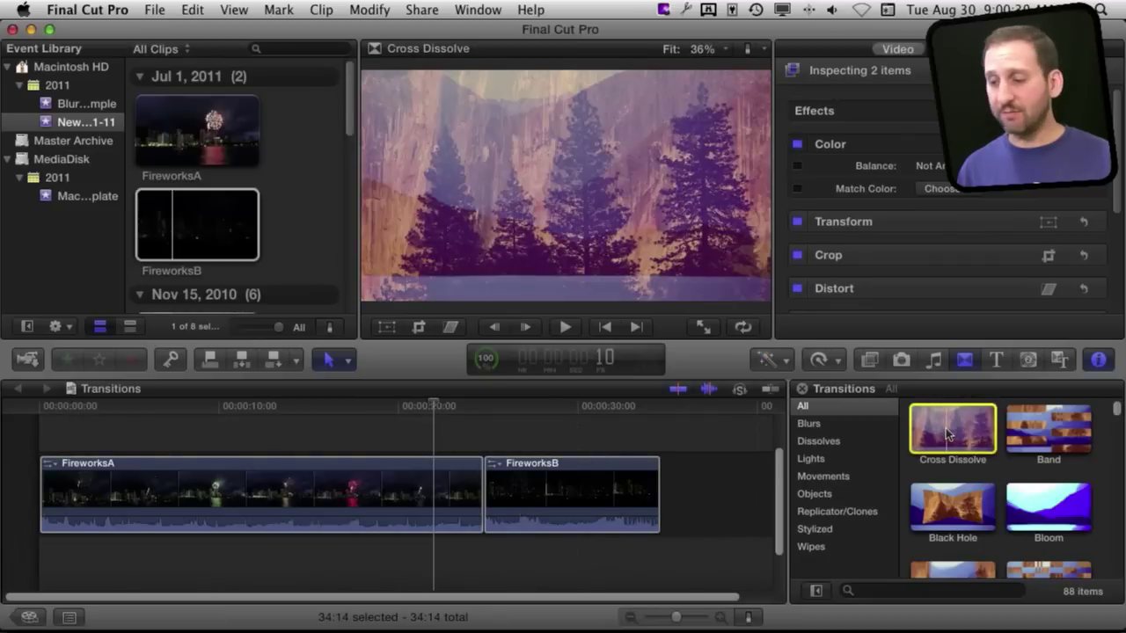
double_click(947, 432)
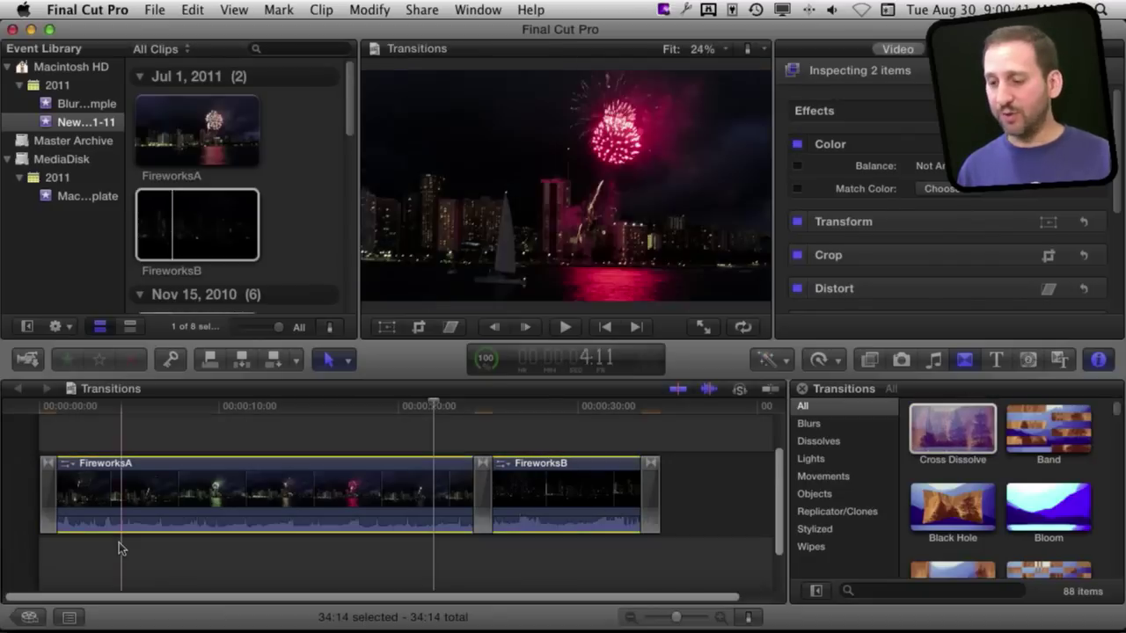
Delete the Cross Dissolves at the start of FireworksA and at the end of FireworksB.
left_click(45, 494)
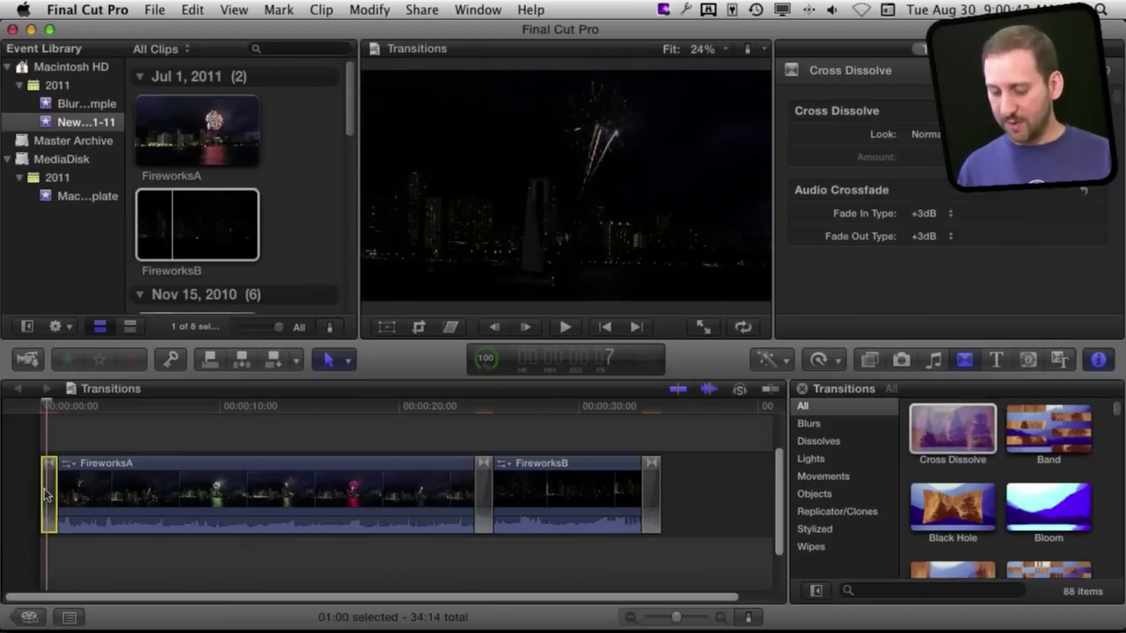
key("super+shift+a")
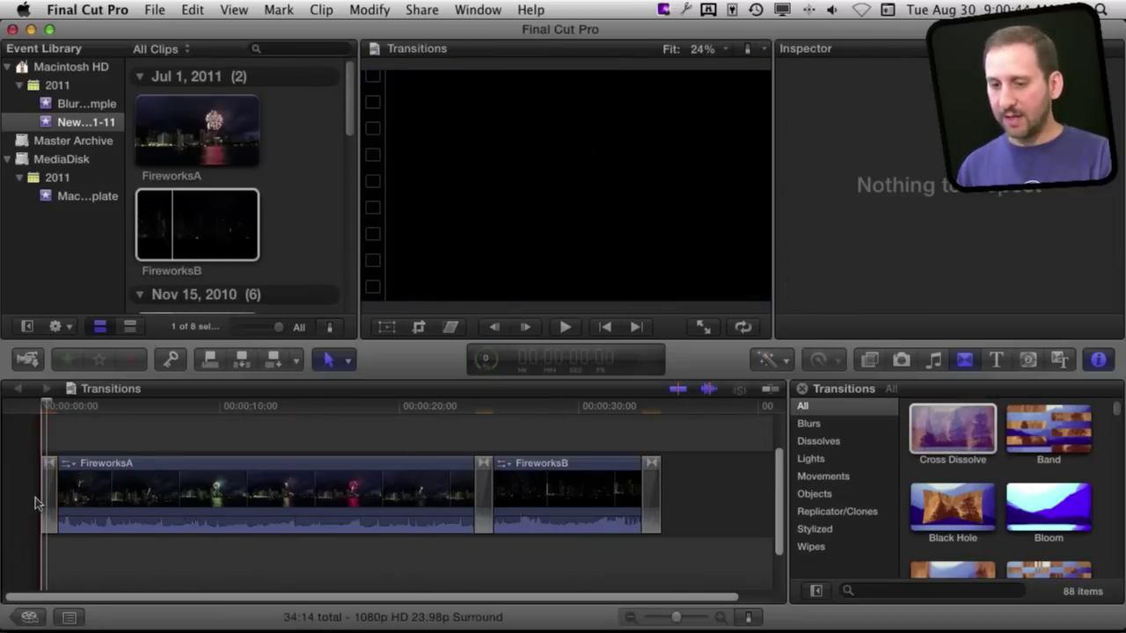
left_click(44, 497)
key("Delete")
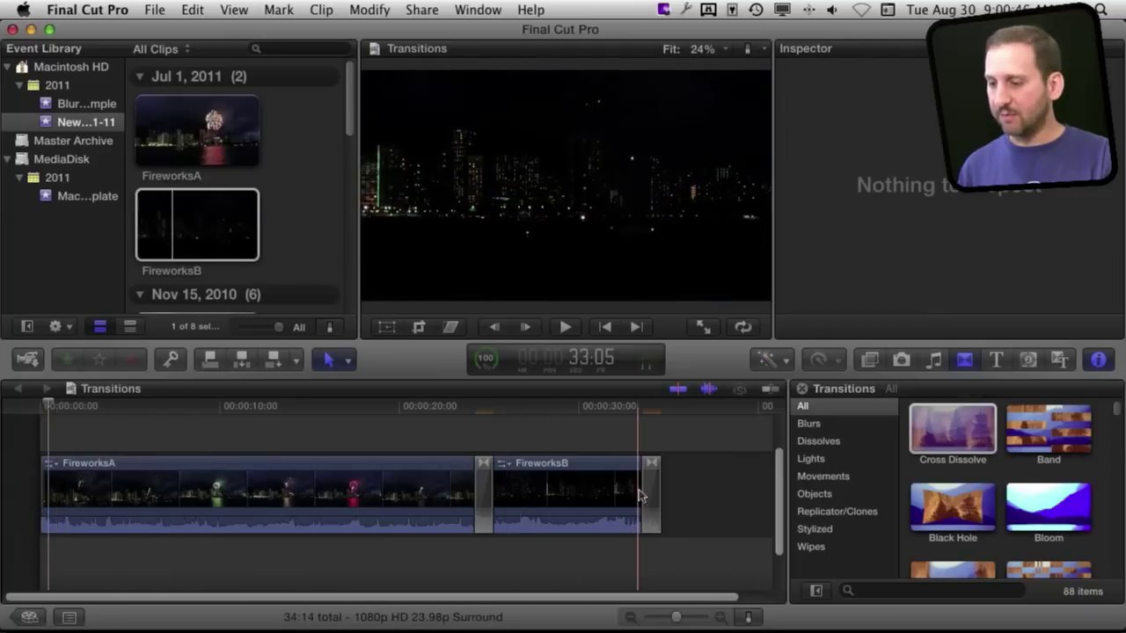
left_click(642, 495)
key("Delete")
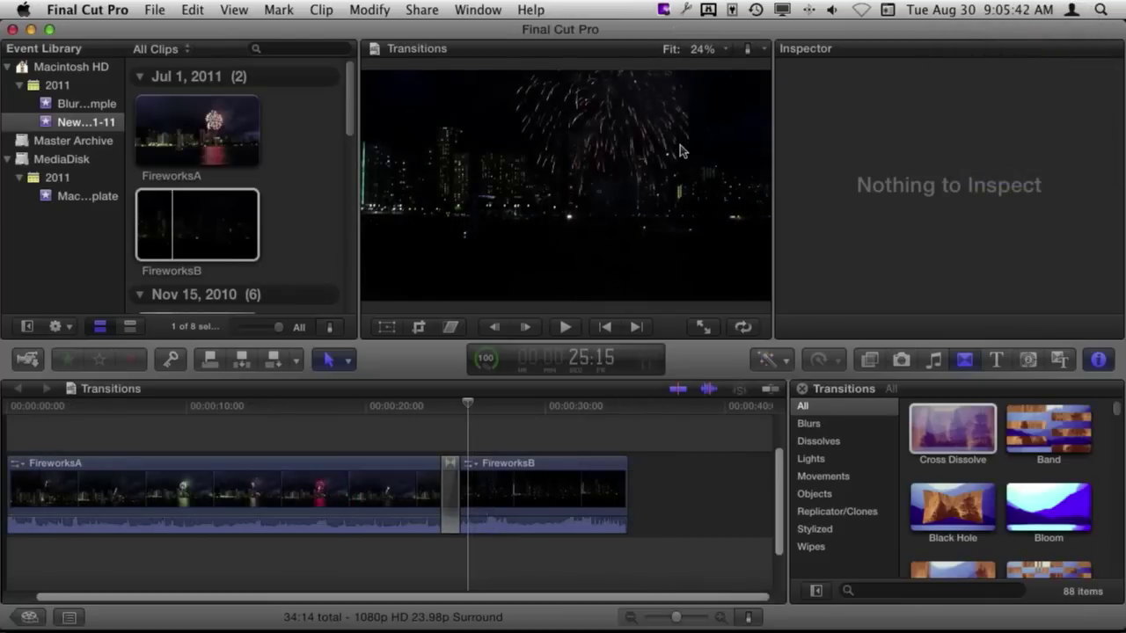
Set the Look of the Cross Dissolve between the two clips to Additive.
left_click(449, 491)
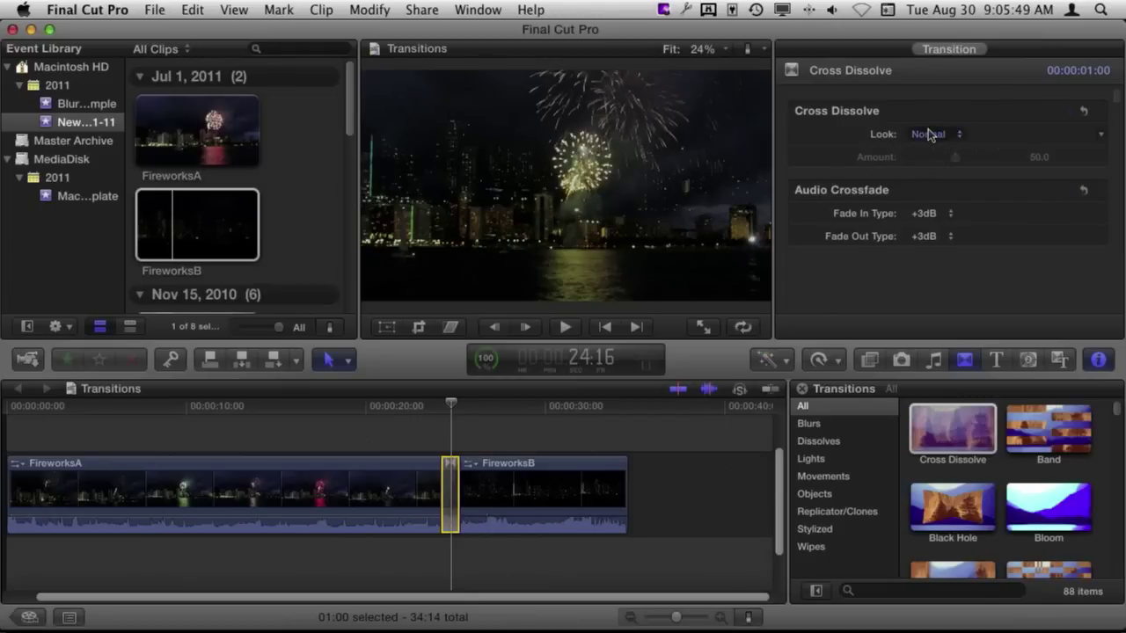
left_click(929, 134)
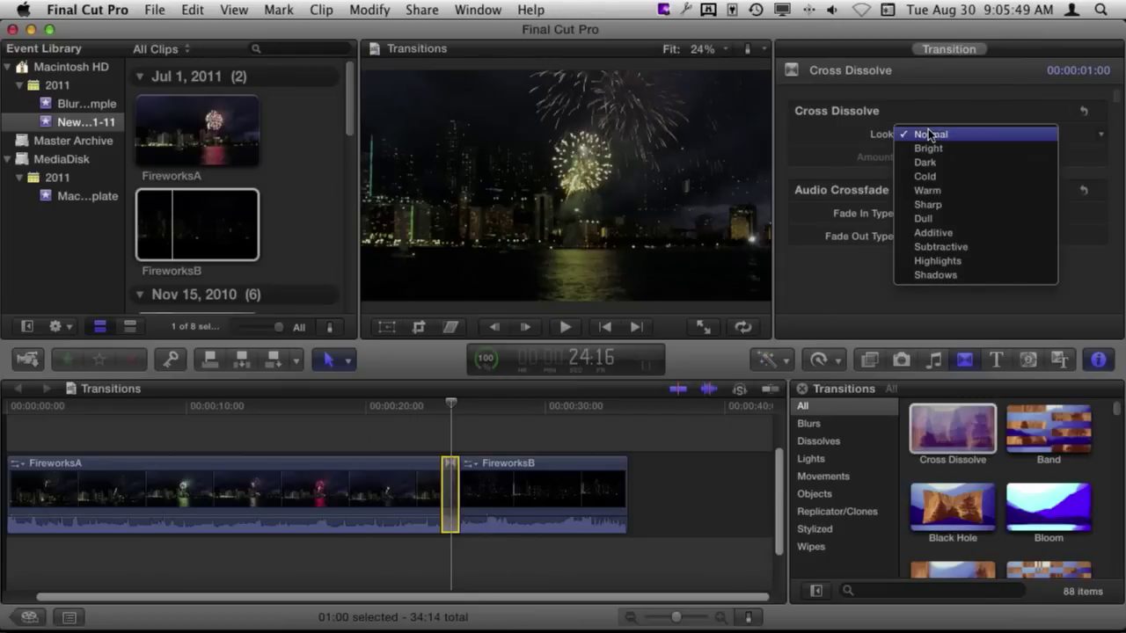
left_click(935, 233)
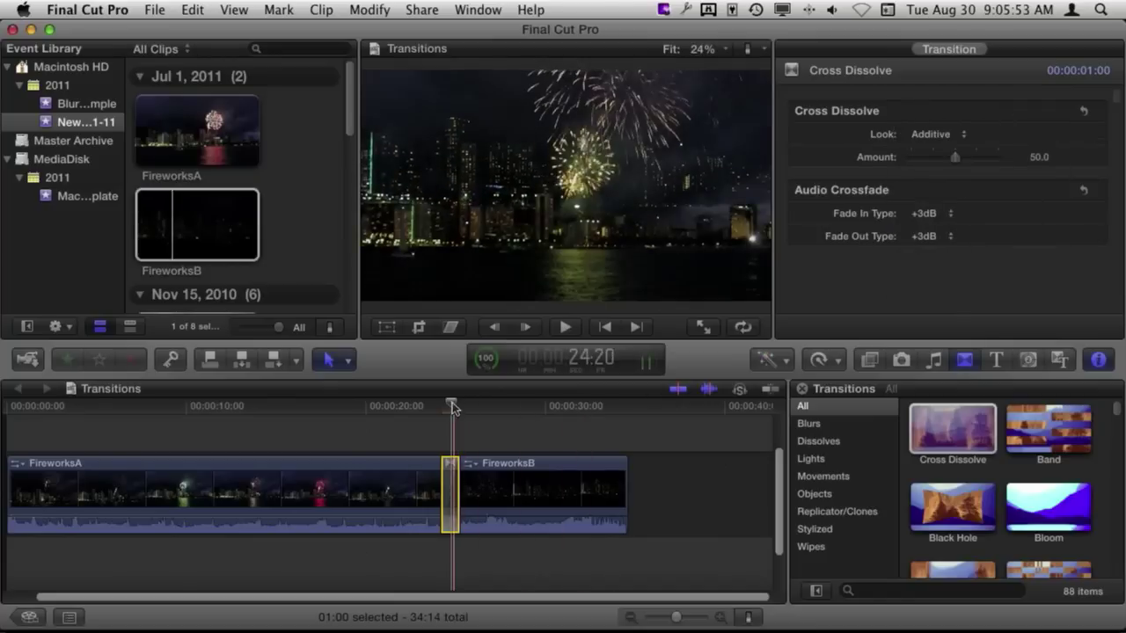
left_click(993, 419)
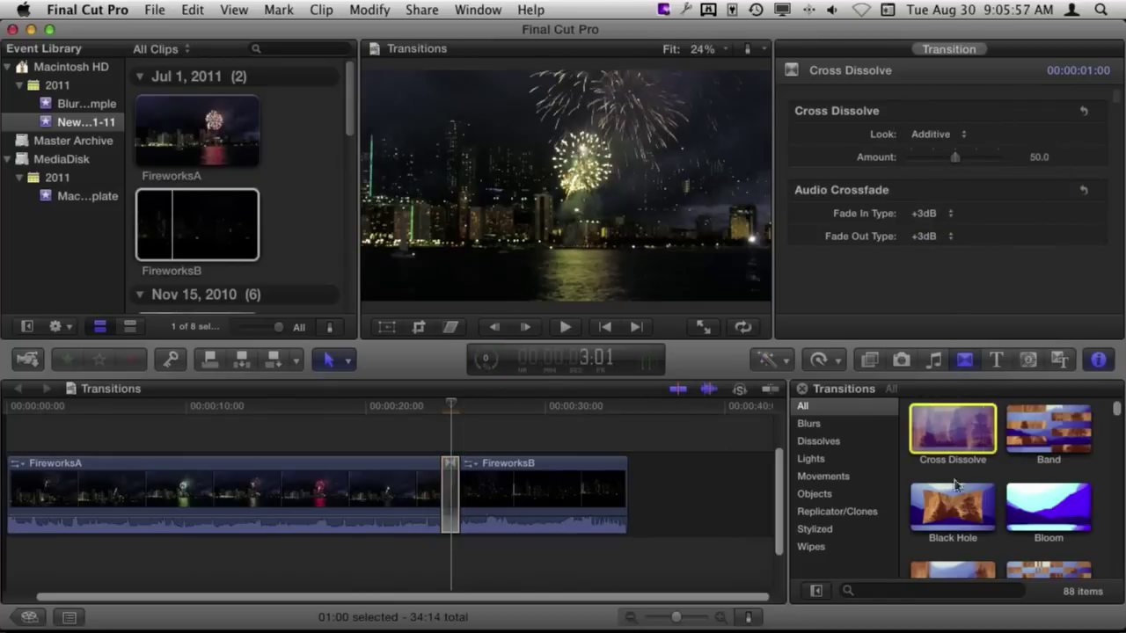
Replace the transition between the clips with Black Hole, and replace that with Circle.
left_click_drag(985, 508, 454, 503)
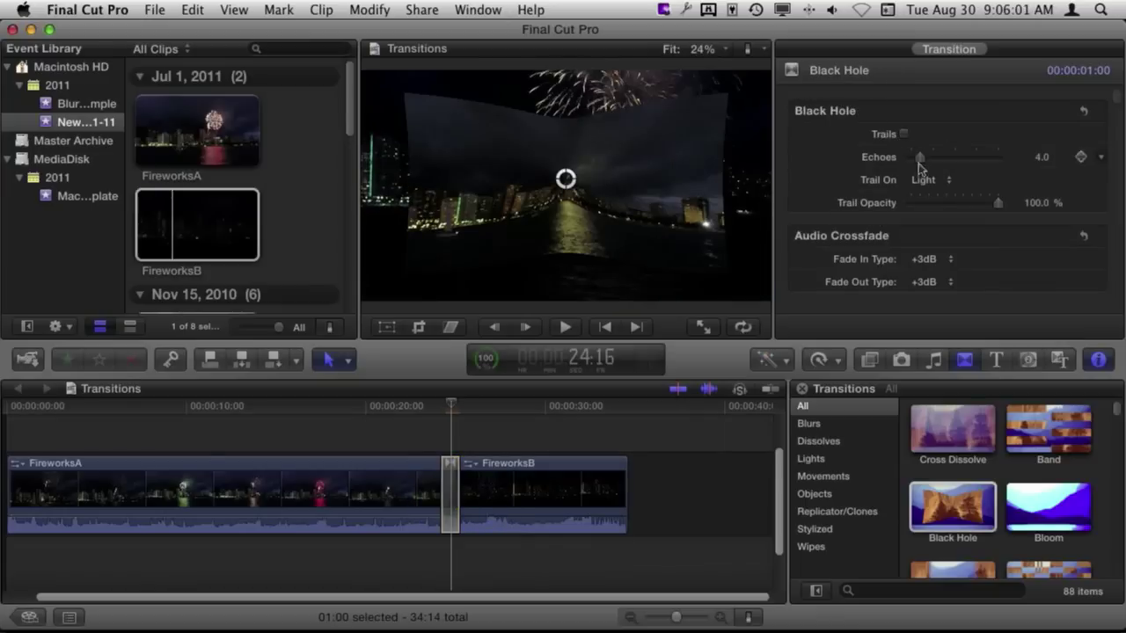
scroll(1023, 537, "down", 4)
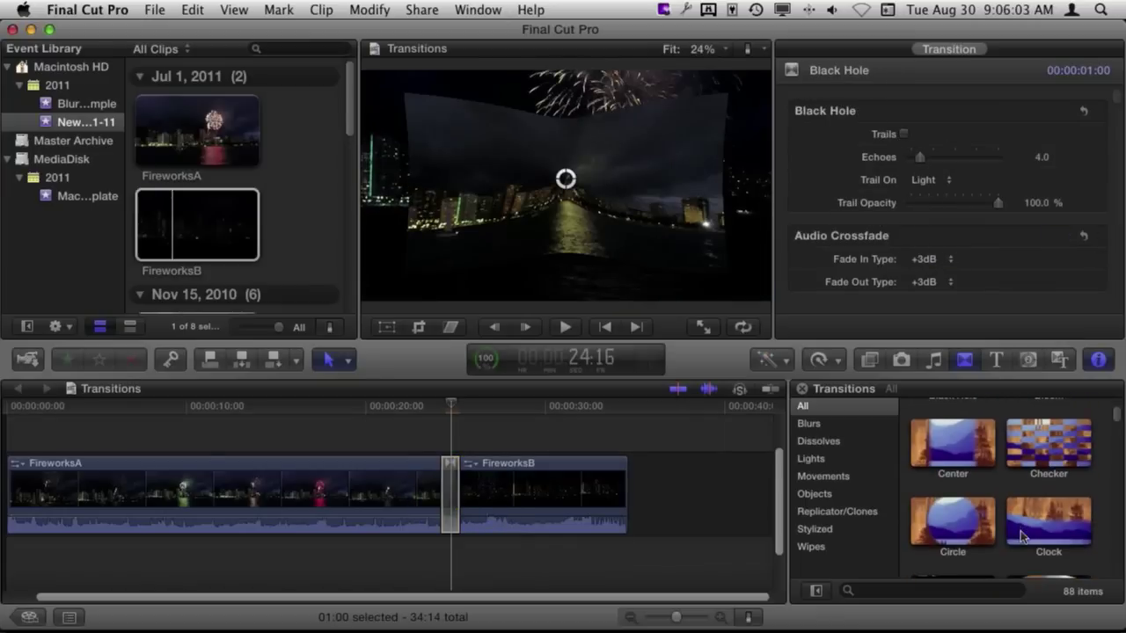
left_click_drag(949, 524, 446, 501)
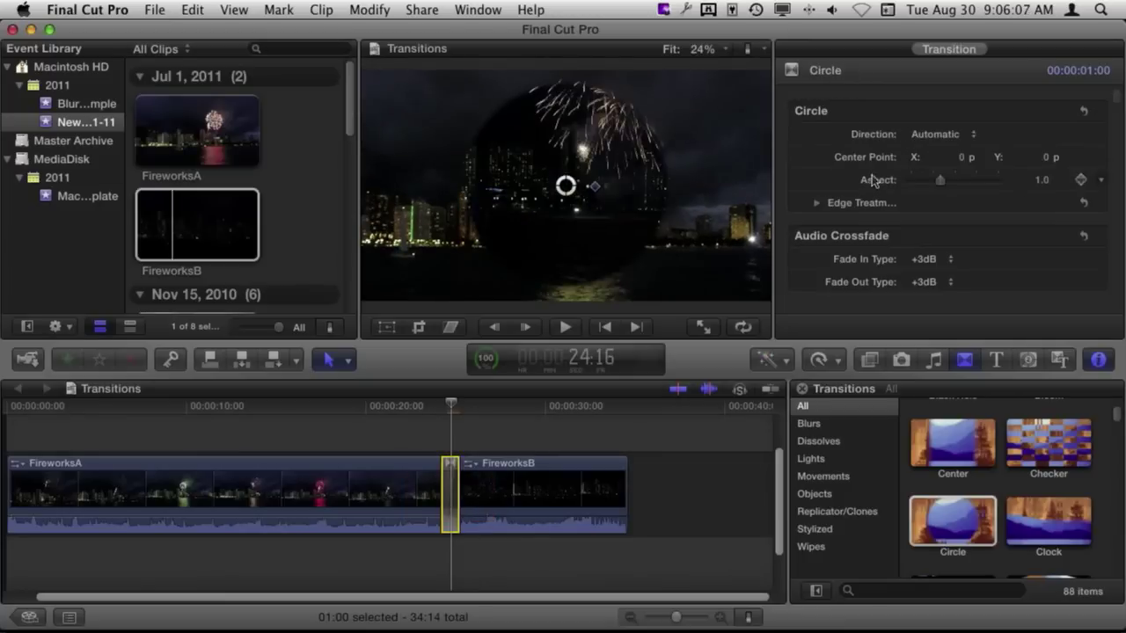
Set the Circle transition's Aspect to 1.15 and soften its edge with the on-screen handle in the viewer.
left_click_drag(943, 181, 952, 180)
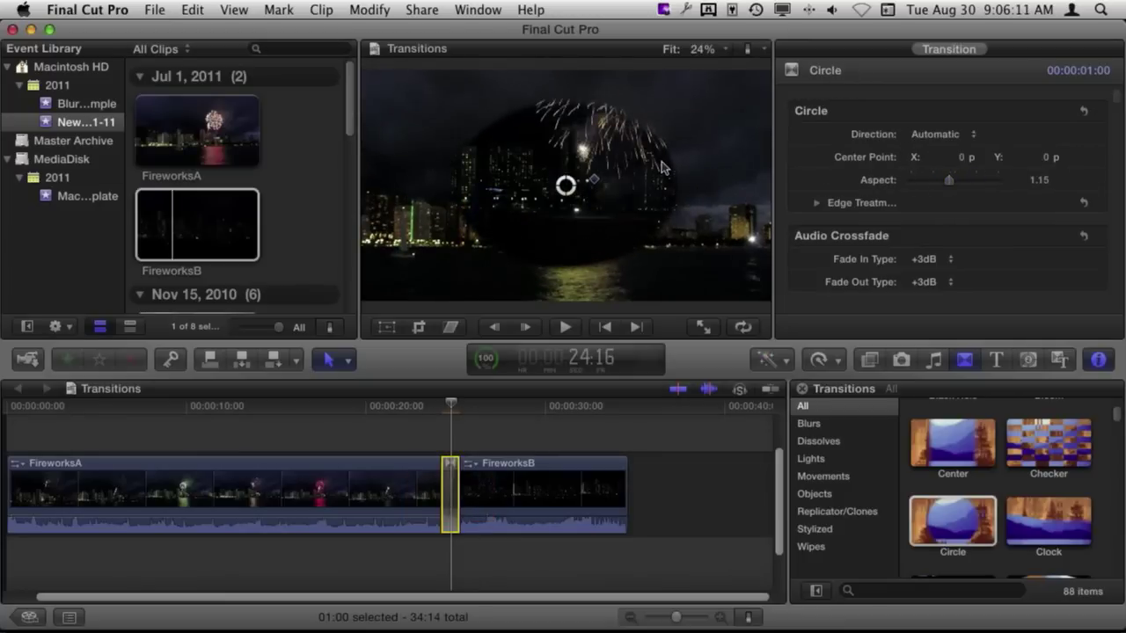
left_click_drag(594, 183, 647, 190)
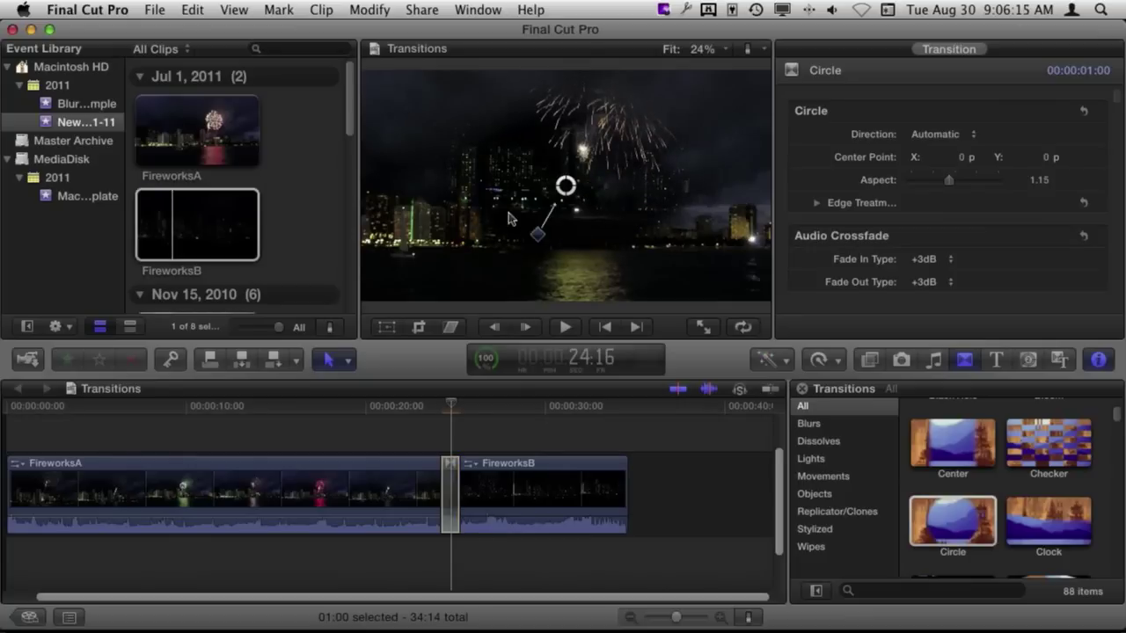
left_click_drag(501, 184, 646, 156)
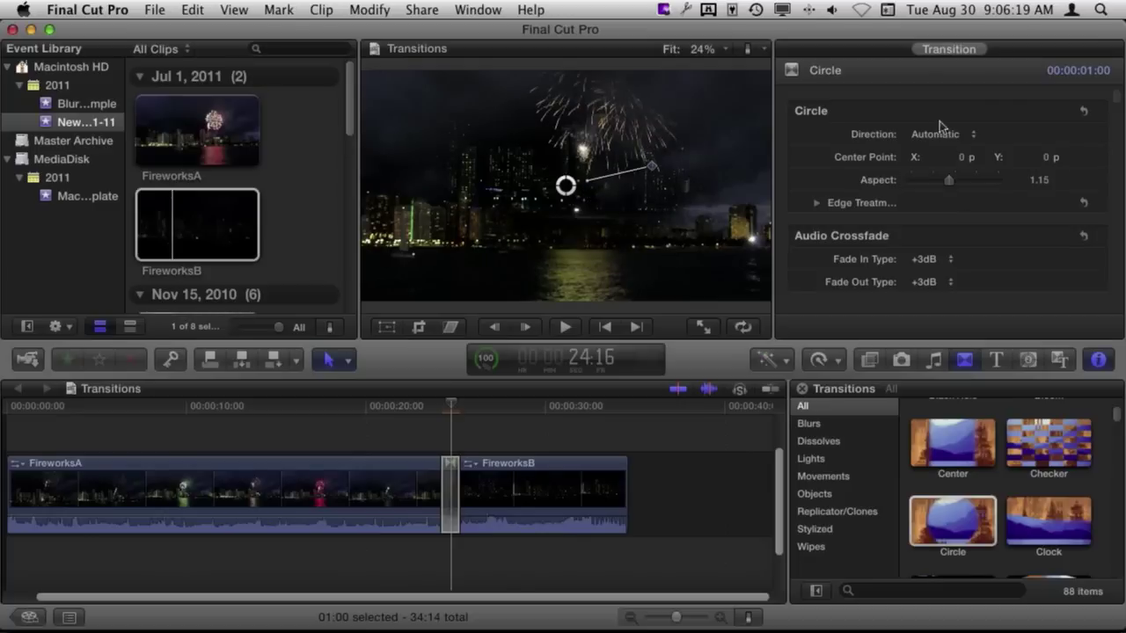
Replace the Circle transition with Clock and expand its Edge Treatment settings.
left_click_drag(563, 511, 455, 491)
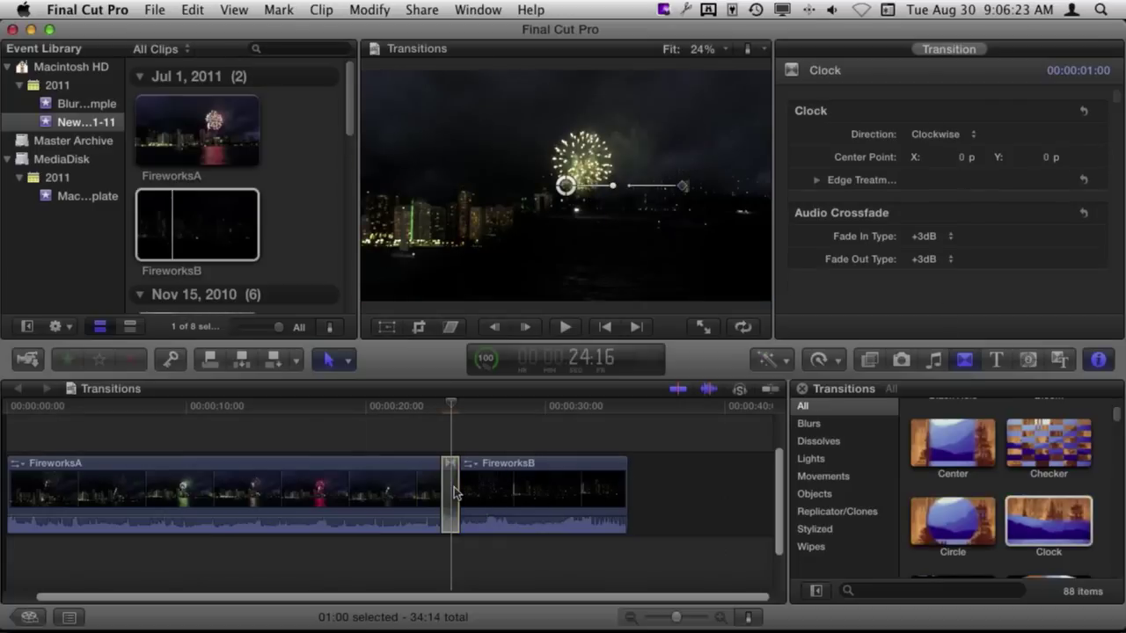
left_click(818, 181)
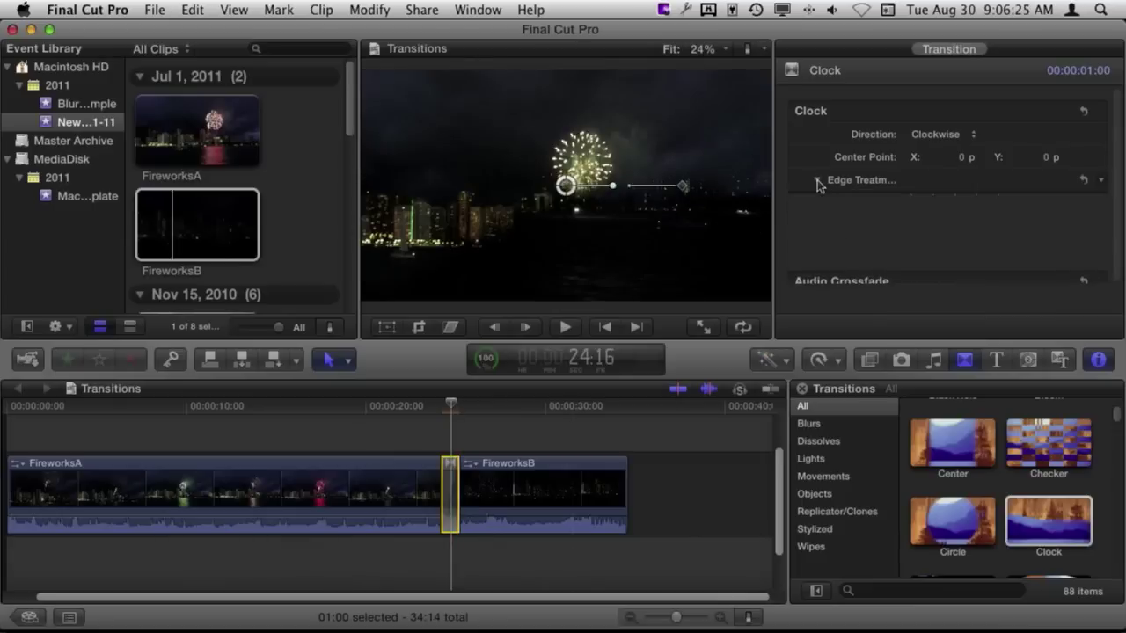